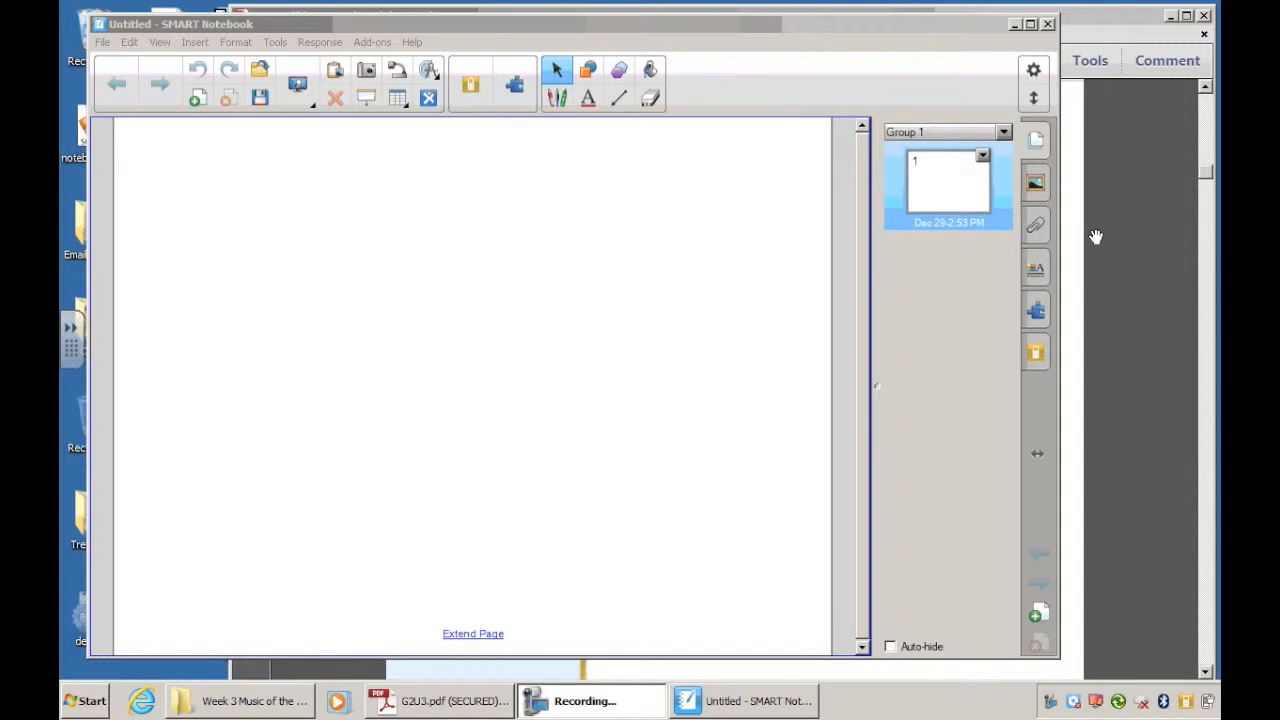
Bring the G2U3.pdf vocabulary page to the front and launch the Snipping Tool.
click(1088, 22)
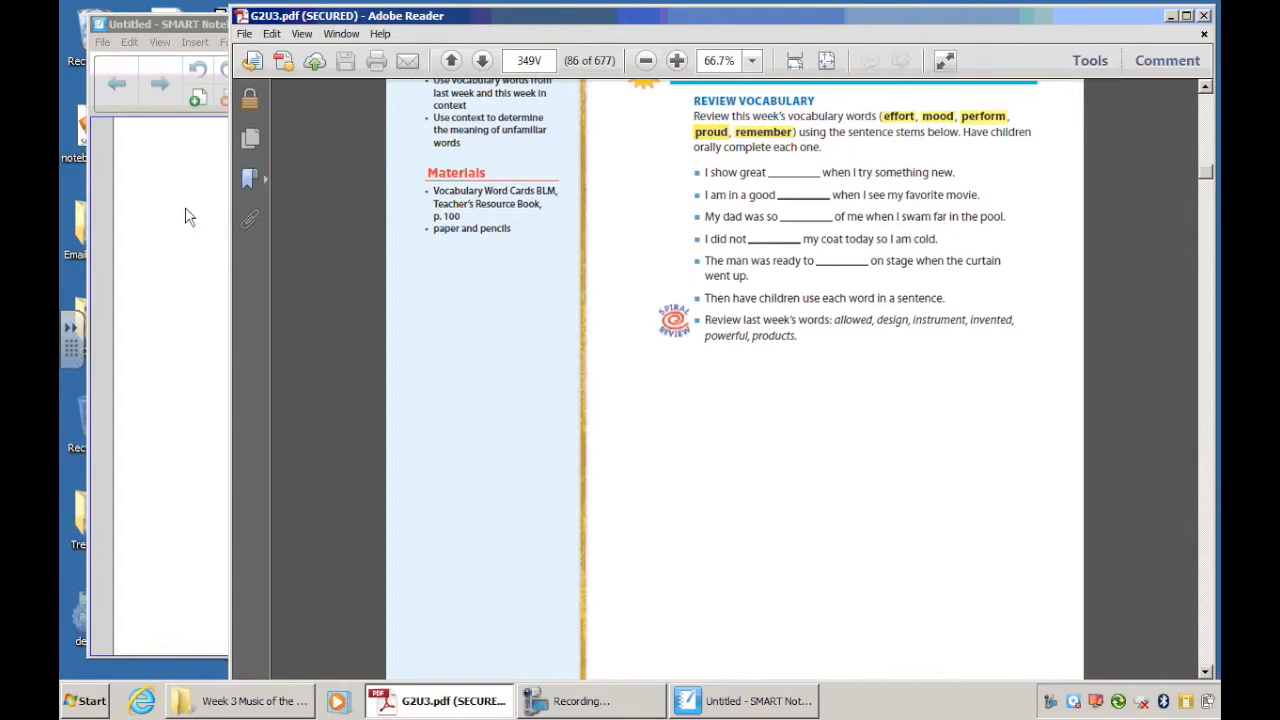
scroll(190, 216, down, 1)
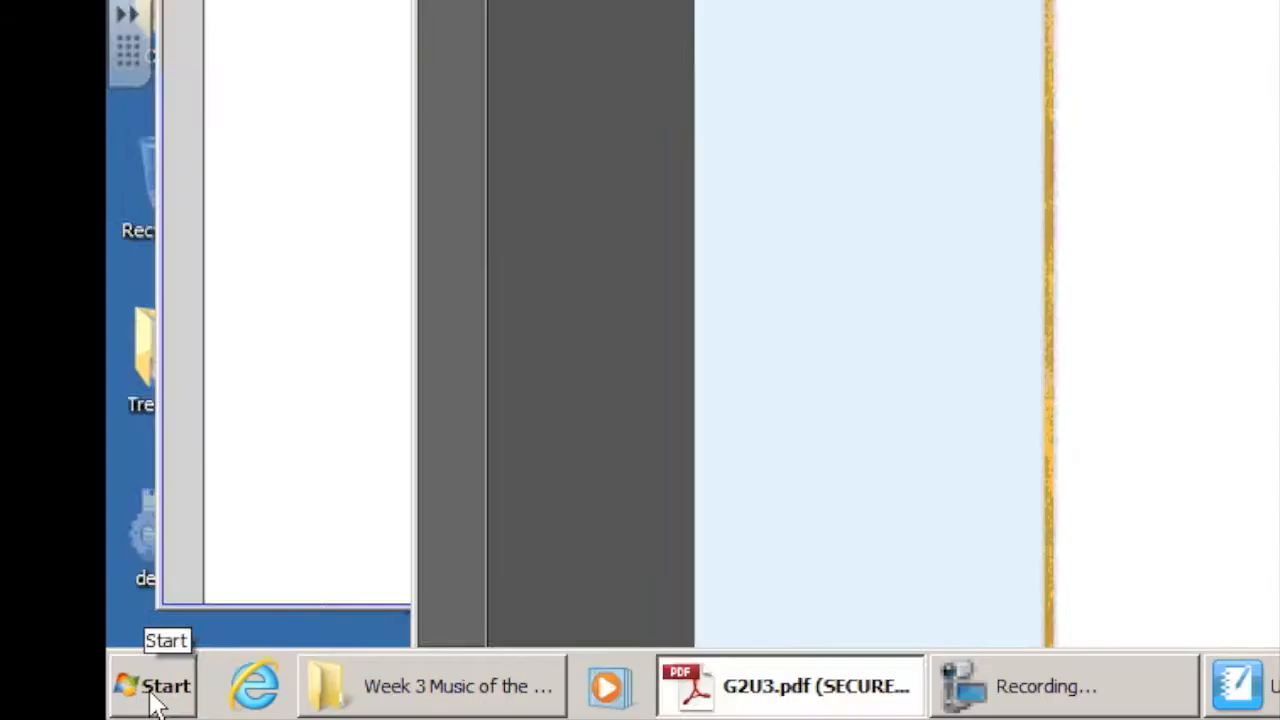
click(88, 703)
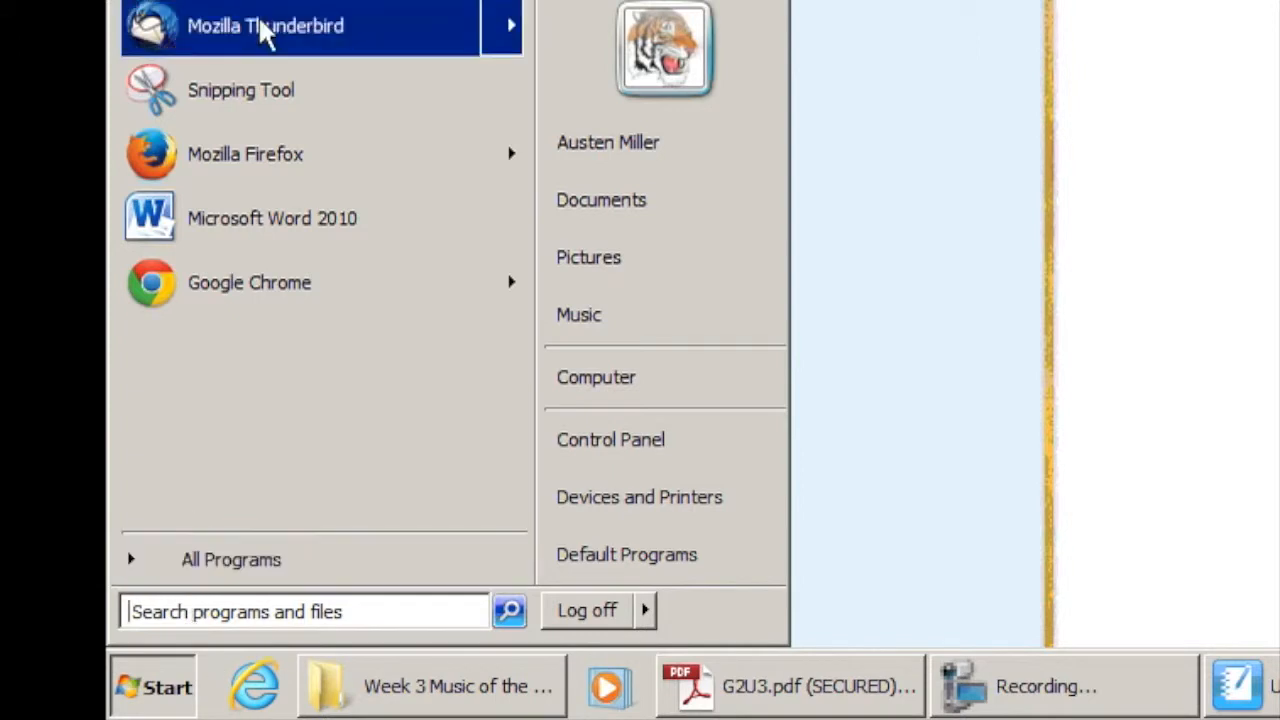
click(227, 610)
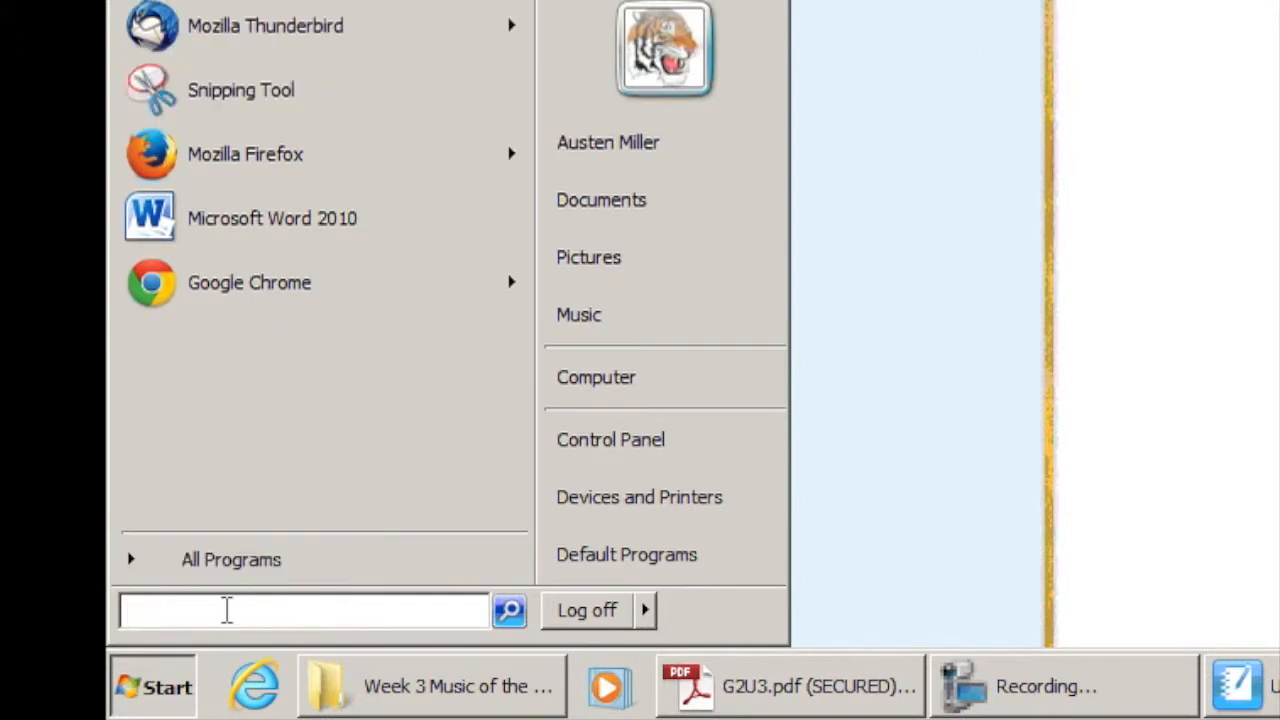
text(snippon)
key(BackSpace)
key(BackSpace)
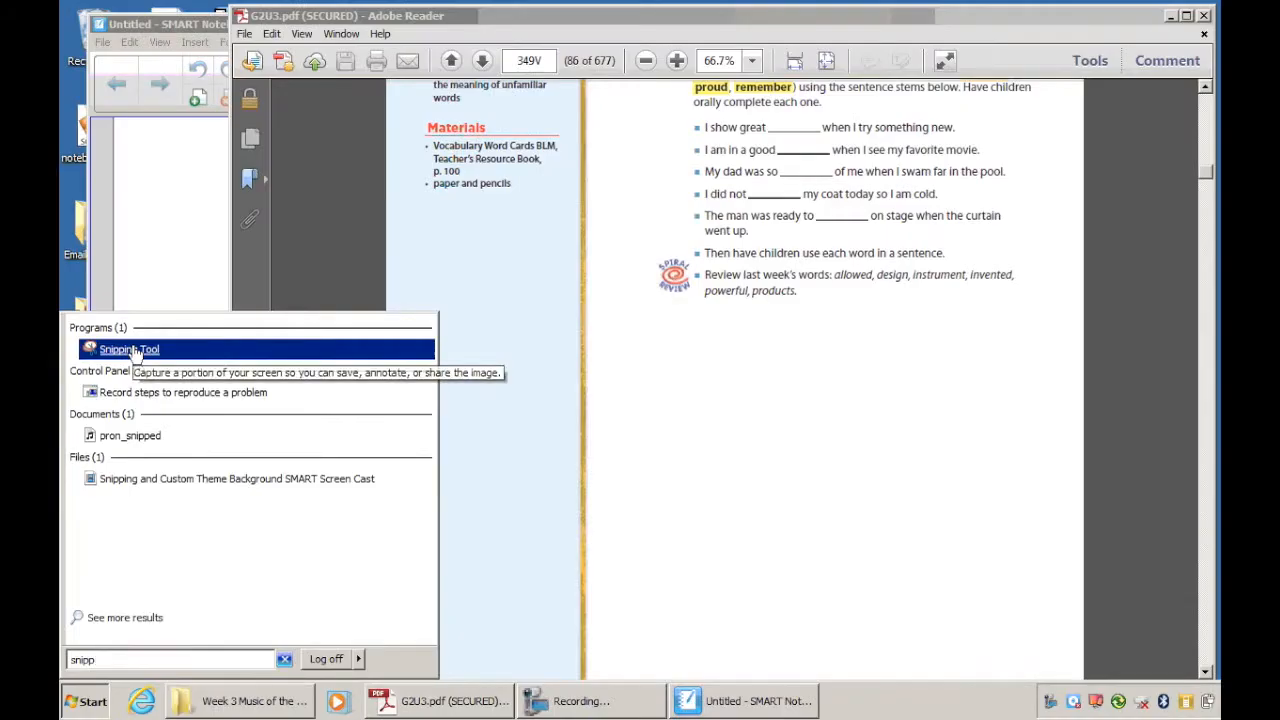
click(130, 350)
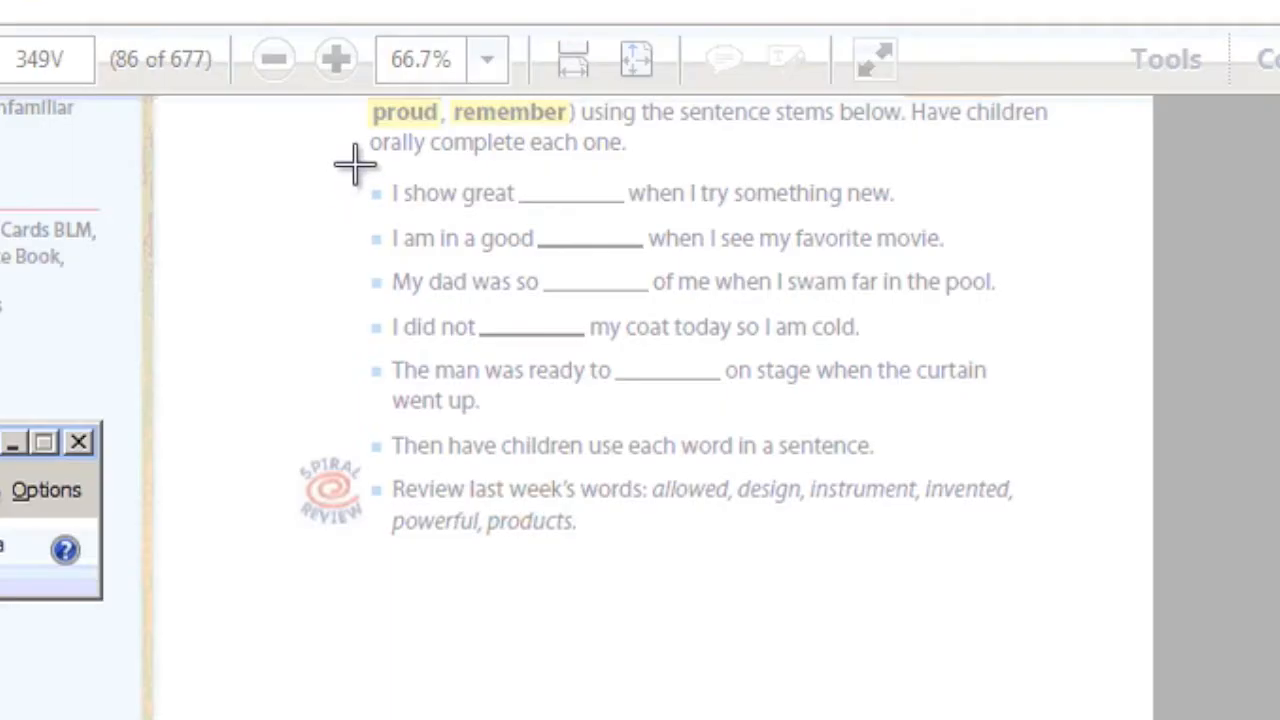
Snip the five sentence stems from the PDF and paste the capture onto the blank SMART Notebook page.
drag(355, 165, 1015, 424)
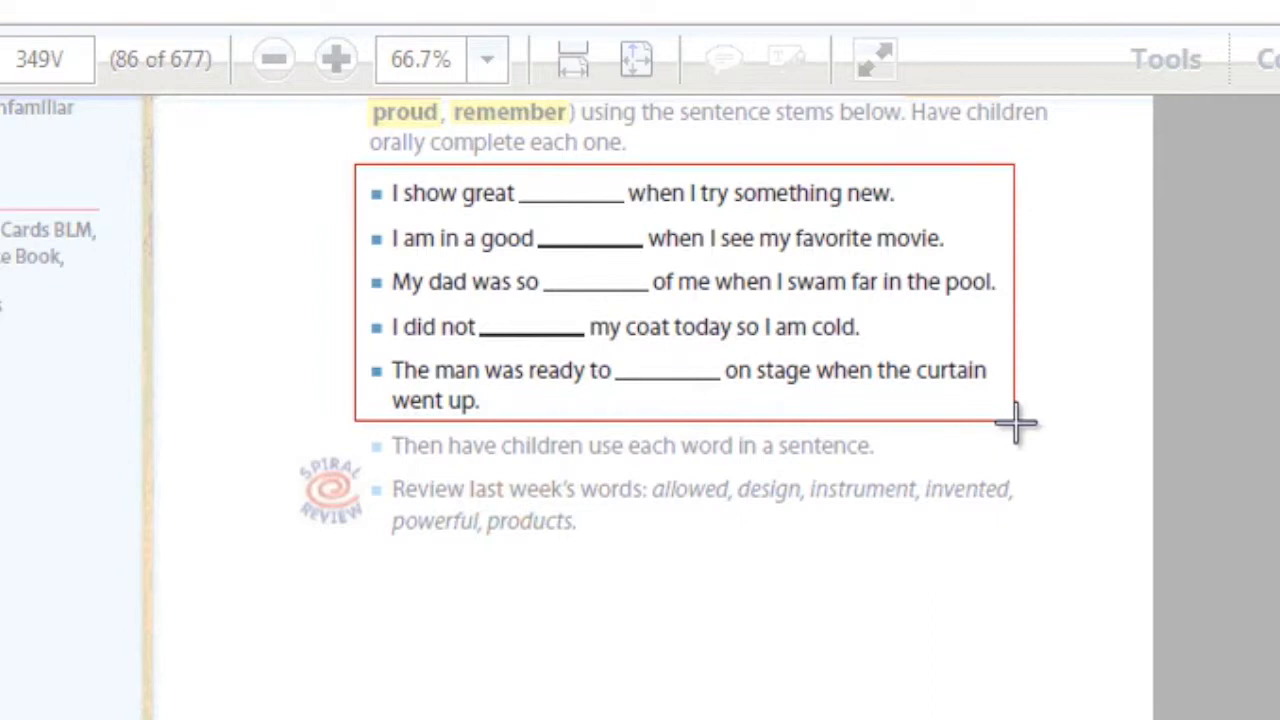
drag(1015, 424, 1015, 424)
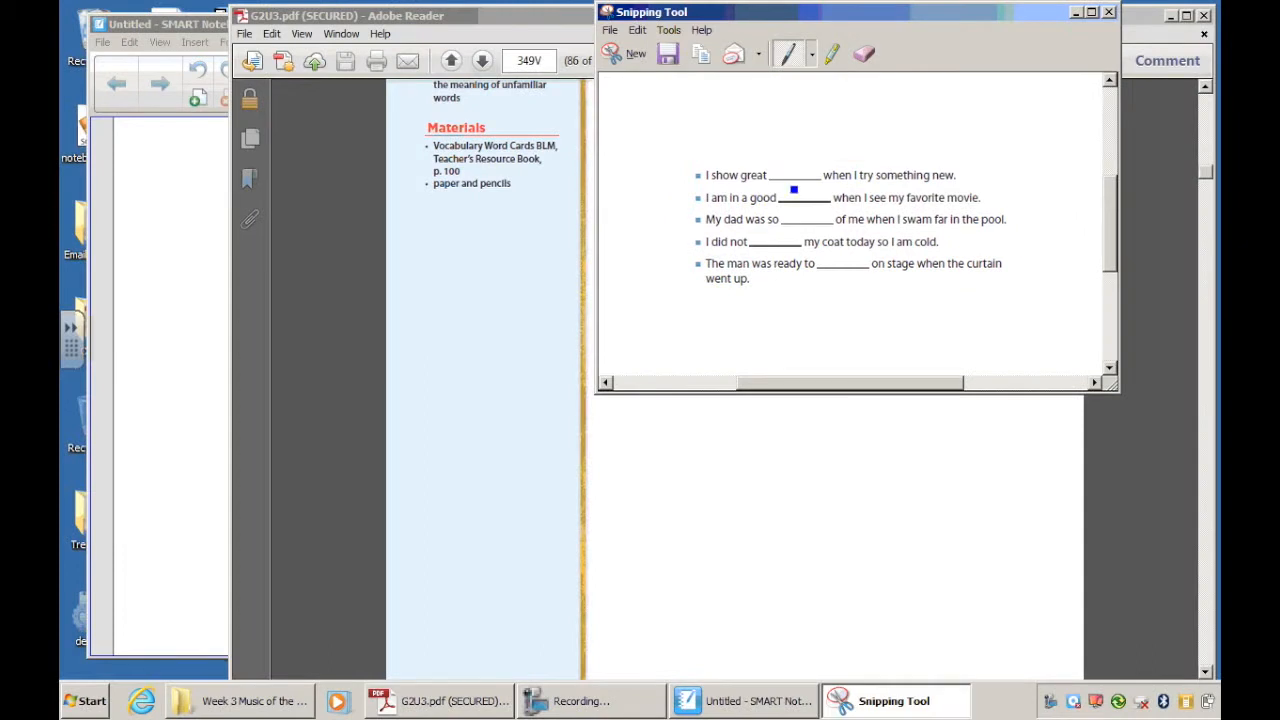
click(198, 25)
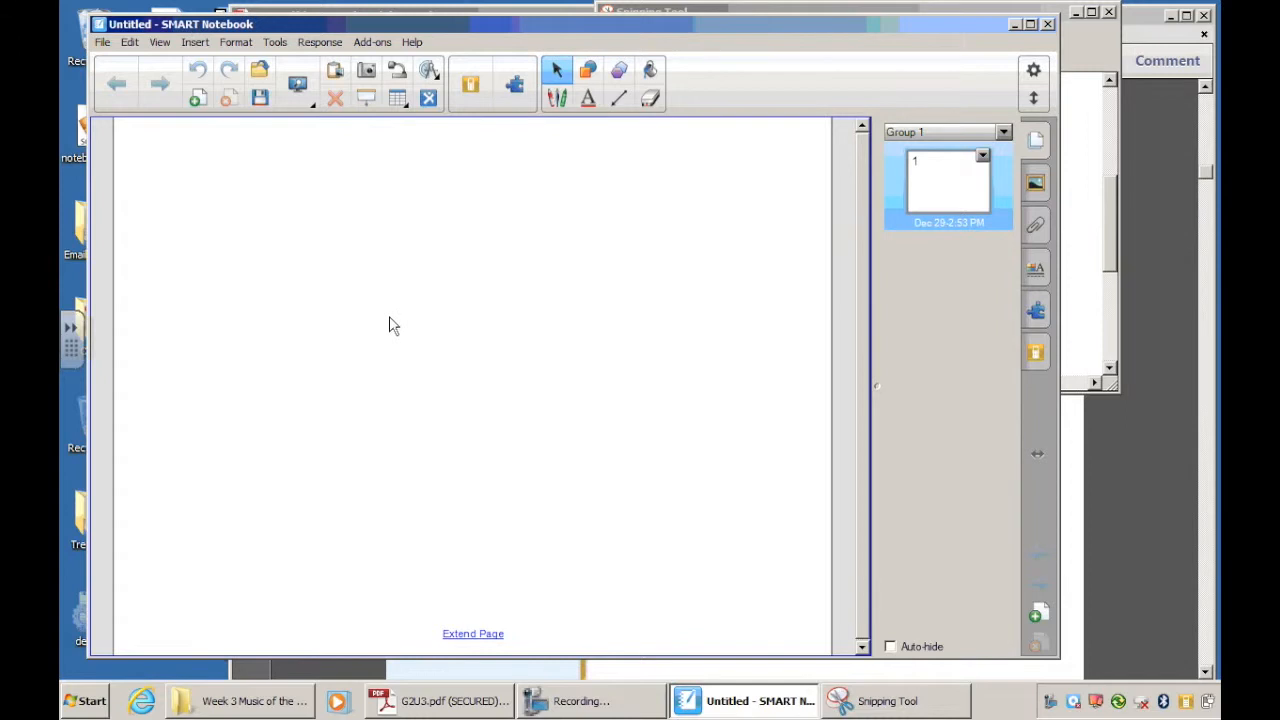
click(130, 42)
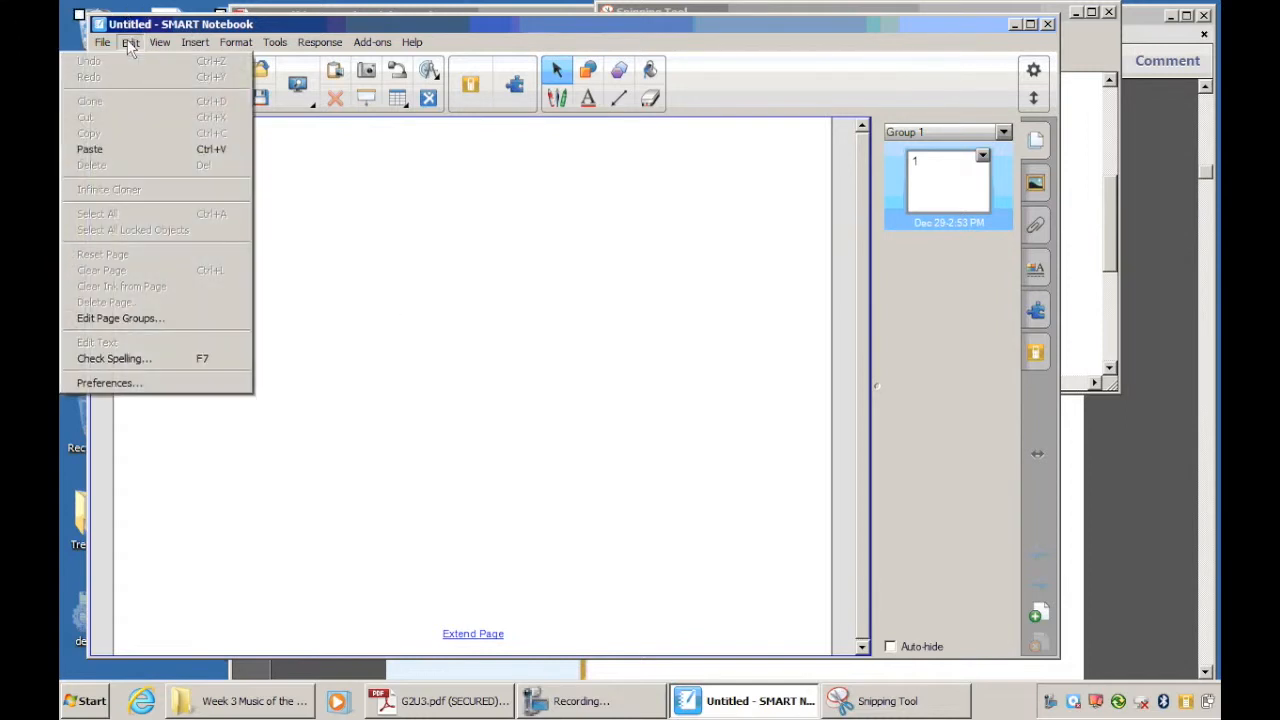
click(150, 153)
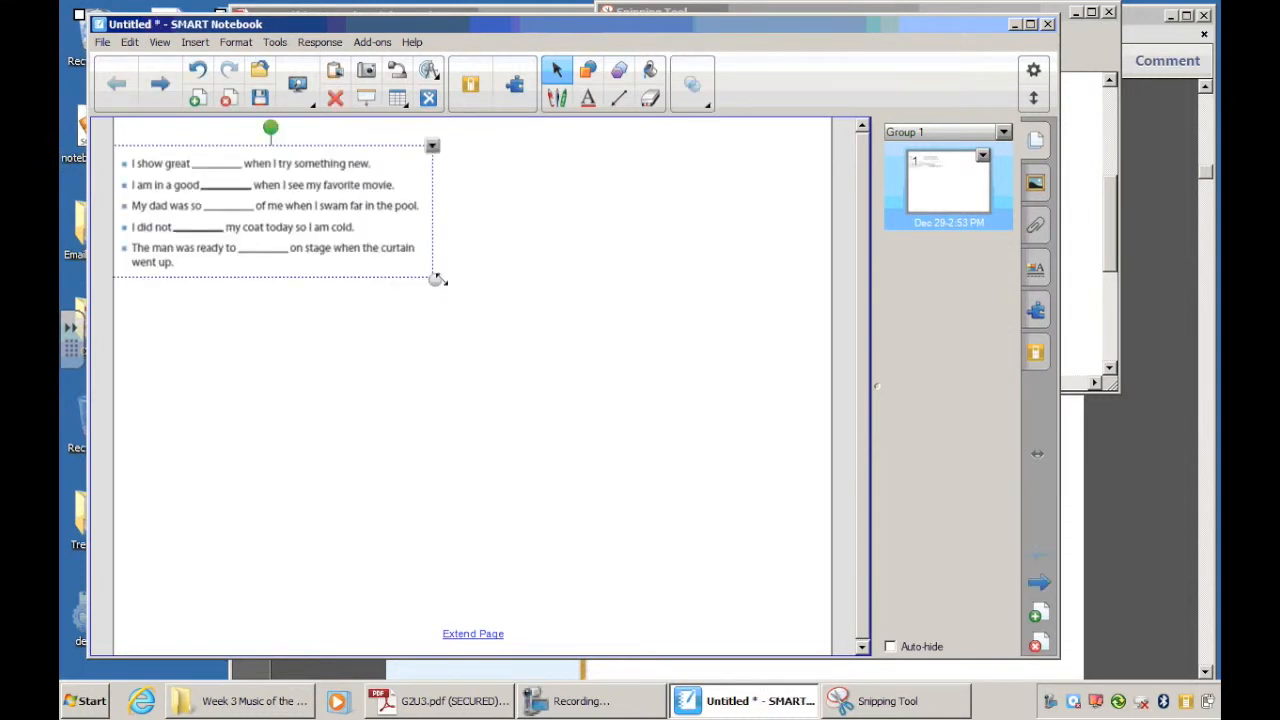
Enlarge the pasted sentence-stem image to nearly the page width and delete it from the page.
drag(435, 279, 754, 477)
drag(491, 268, 501, 289)
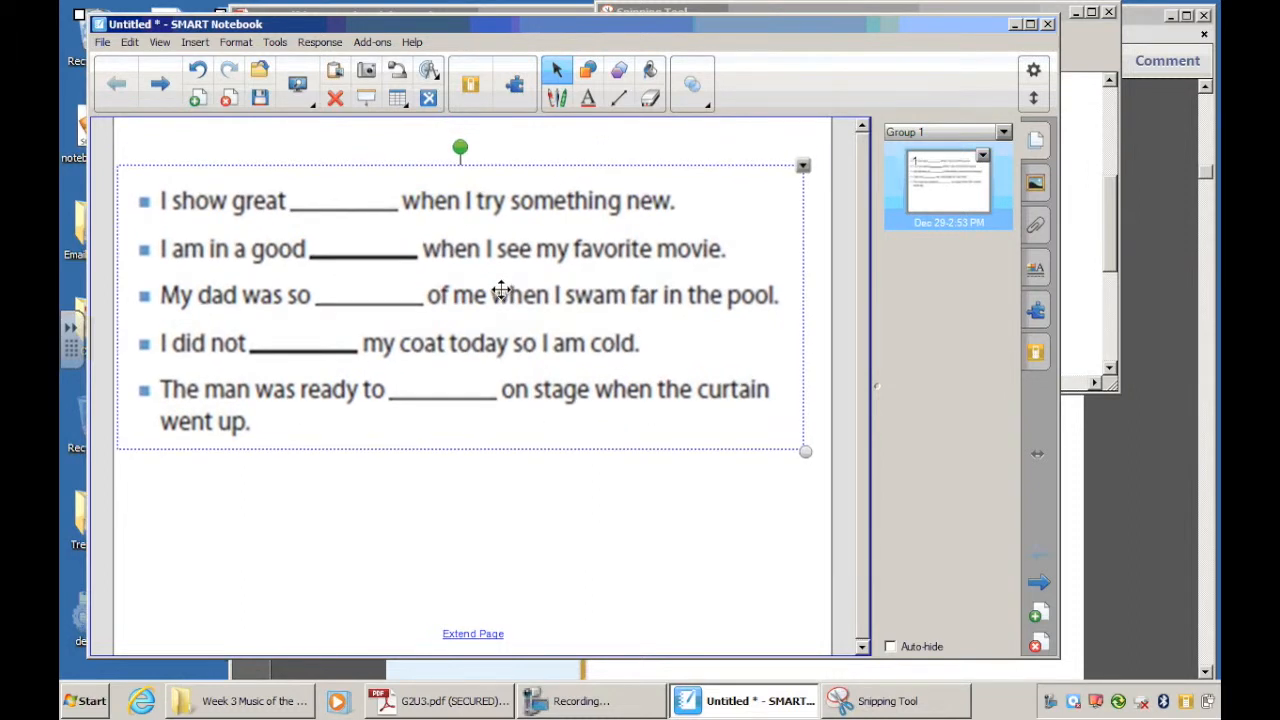
key(Delete)
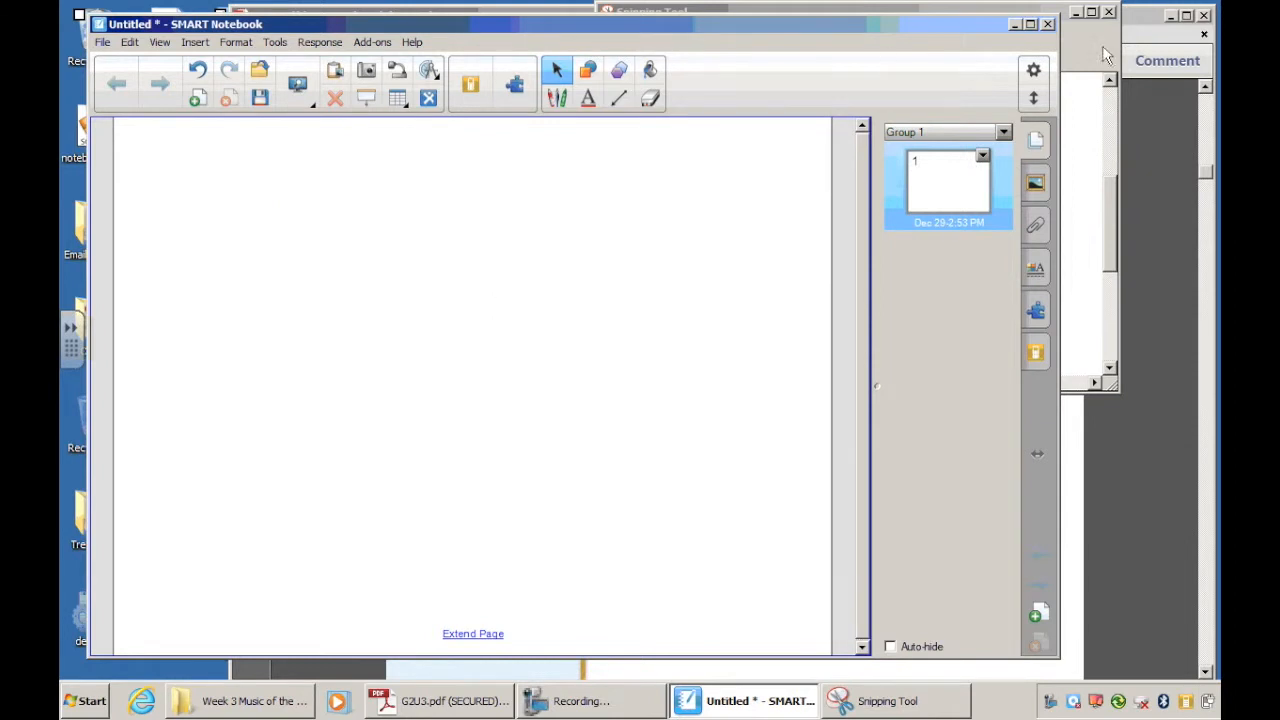
Return to the G2U3.pdf vocabulary page and magnify it to 150% with all five sentence stems in view.
click(1145, 22)
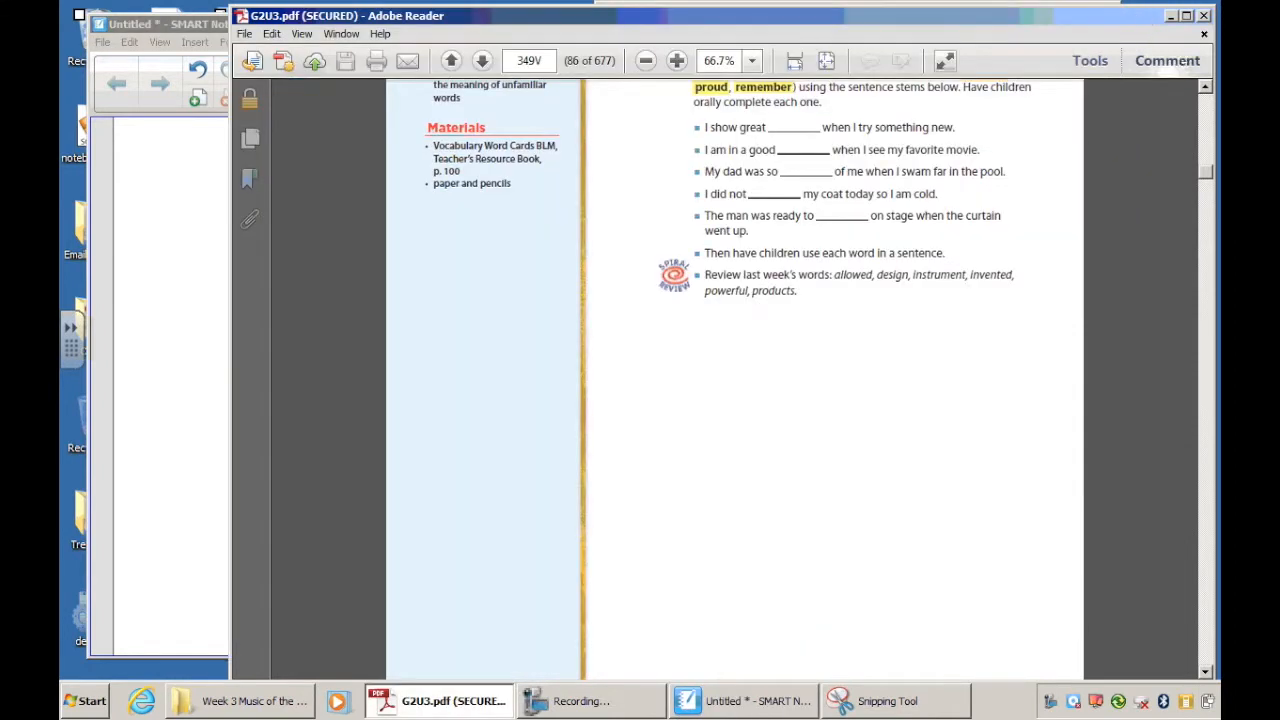
click(1206, 88)
click(1206, 89)
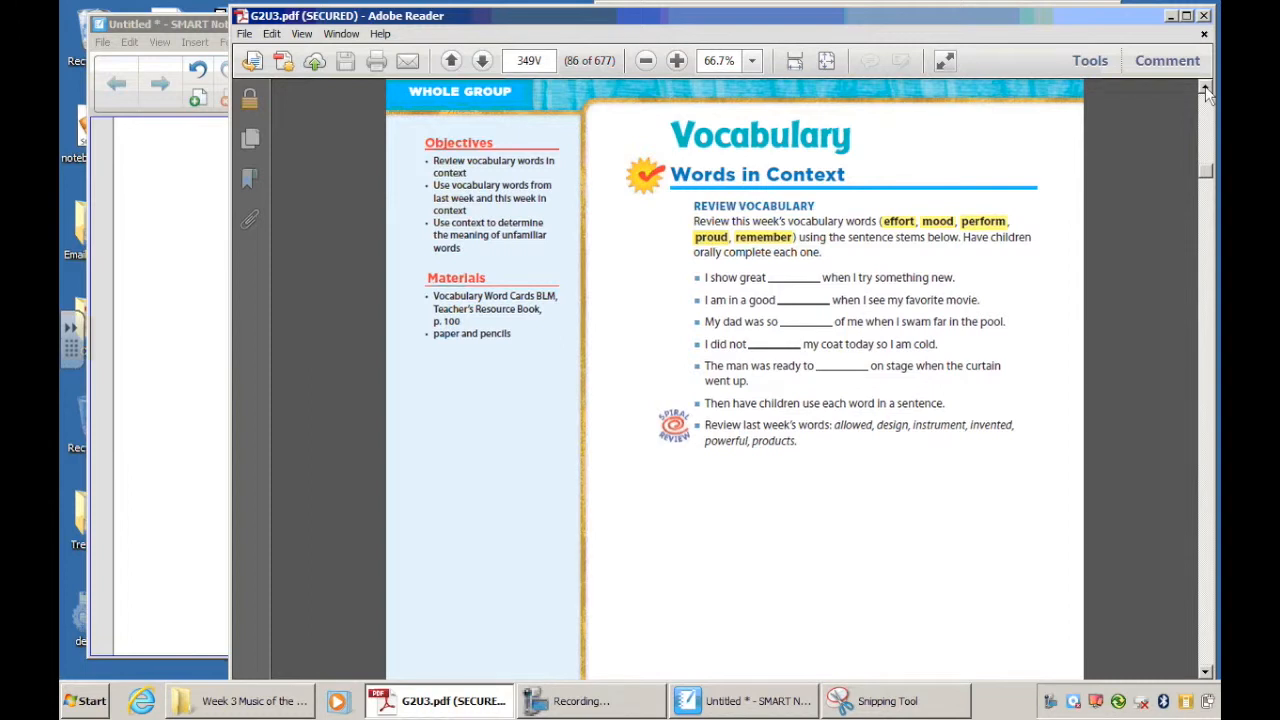
click(676, 61)
click(676, 61)
click(676, 61)
click(676, 61)
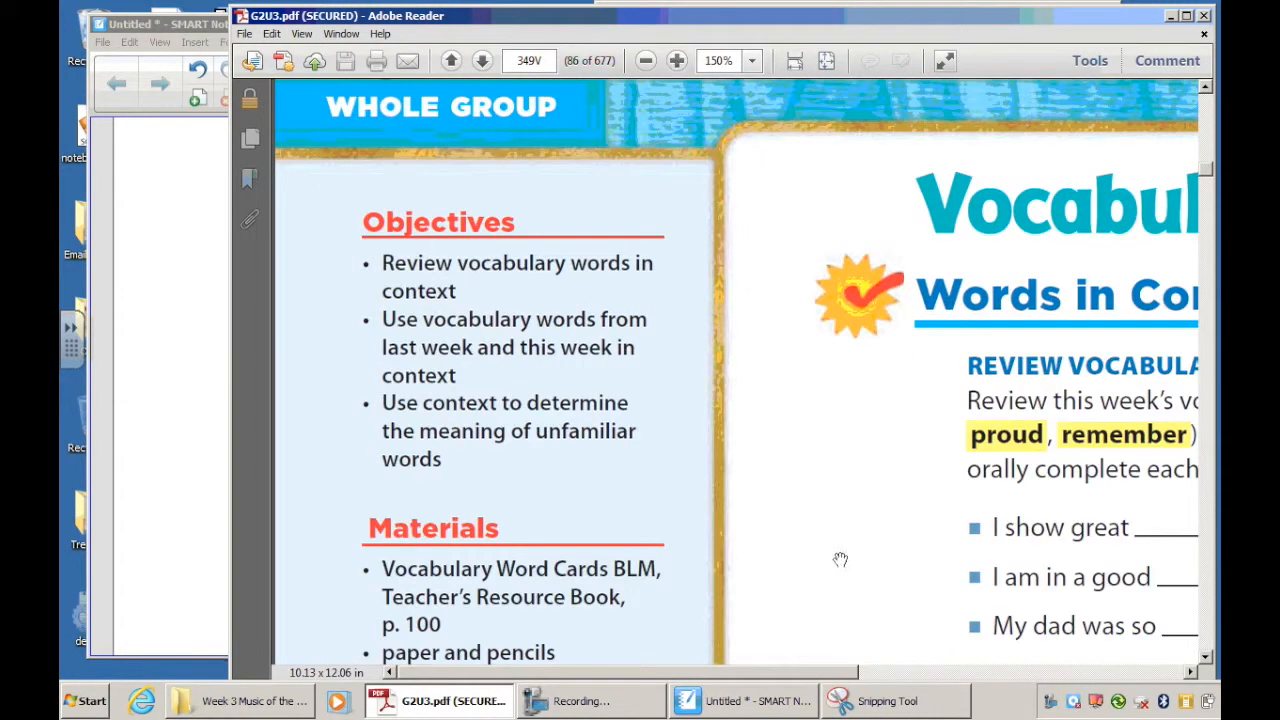
drag(830, 672, 1085, 655)
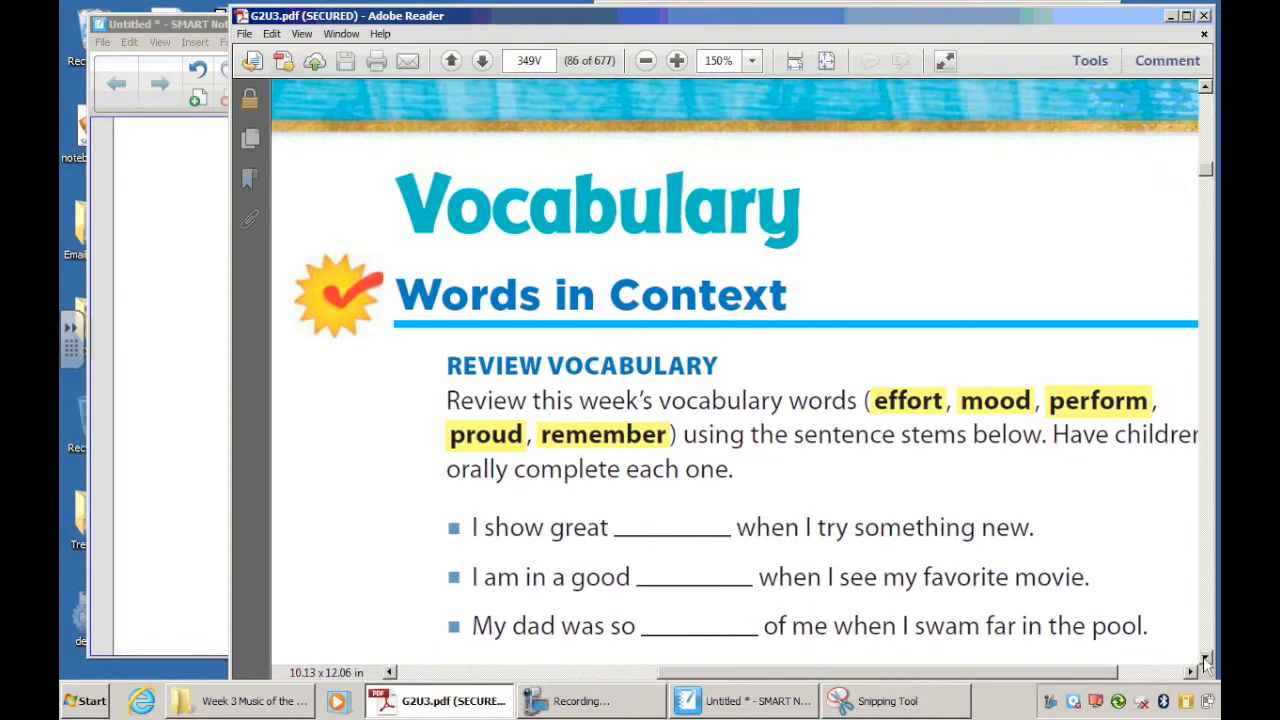
scroll(1207, 662, down, 8)
scroll(1207, 662, down, 2)
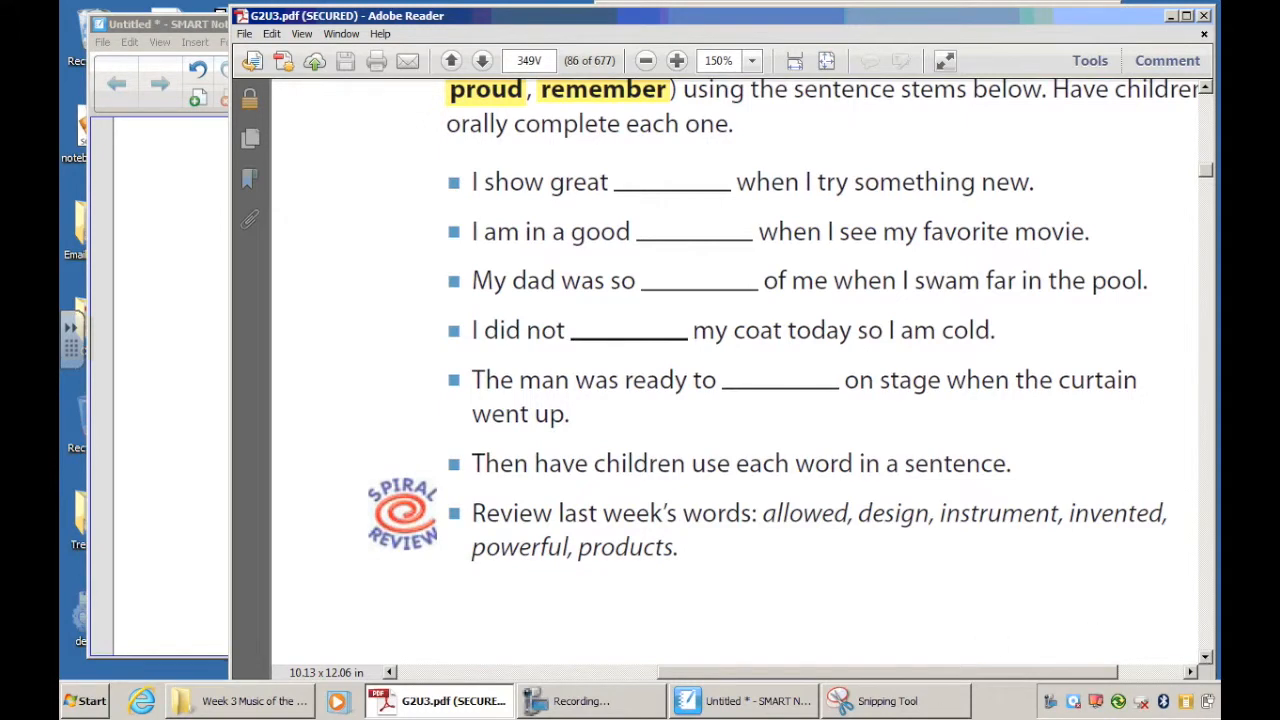
Take a new Snipping Tool capture of the five magnified sentence stems, from "I show great" to "went up.".
click(880, 700)
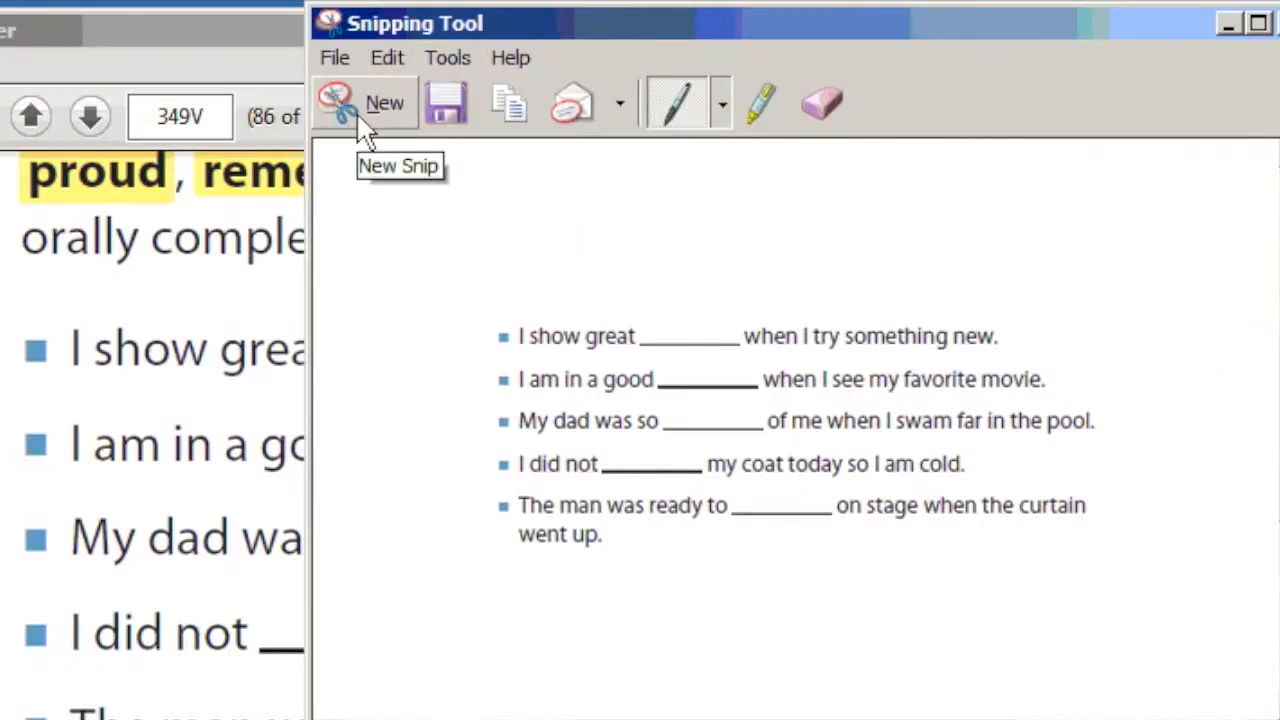
click(357, 112)
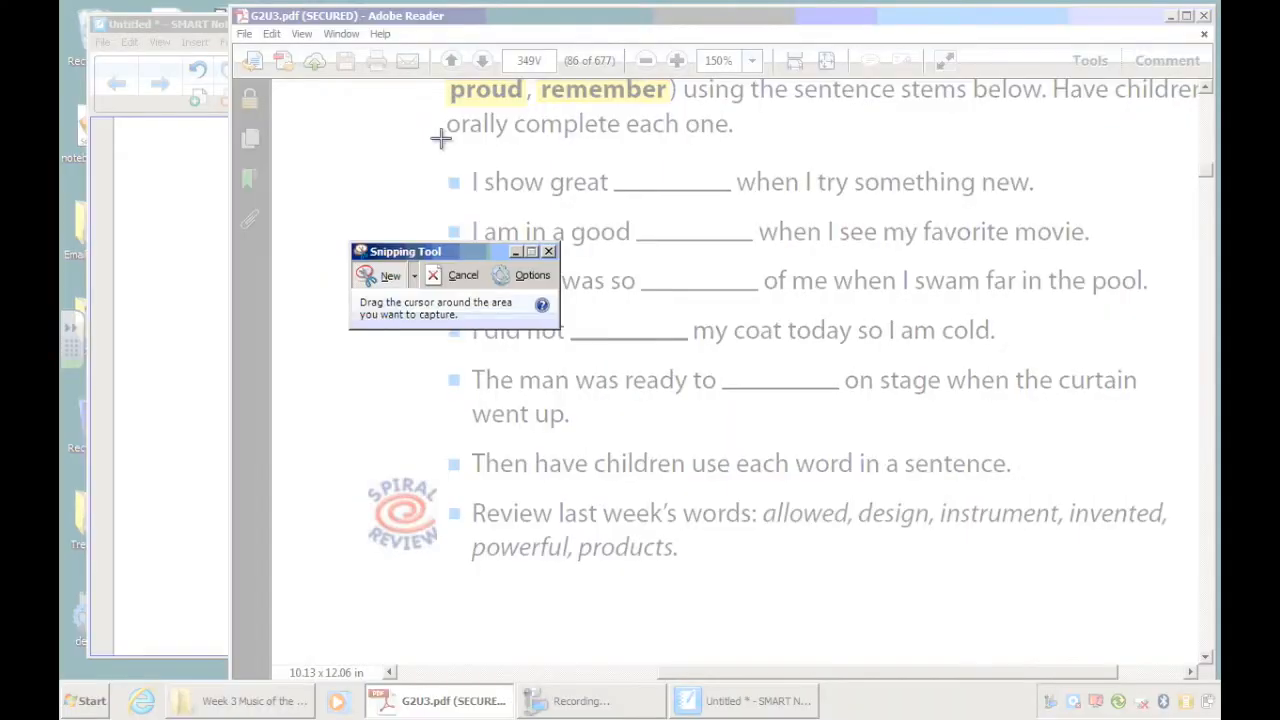
drag(431, 152, 1162, 446)
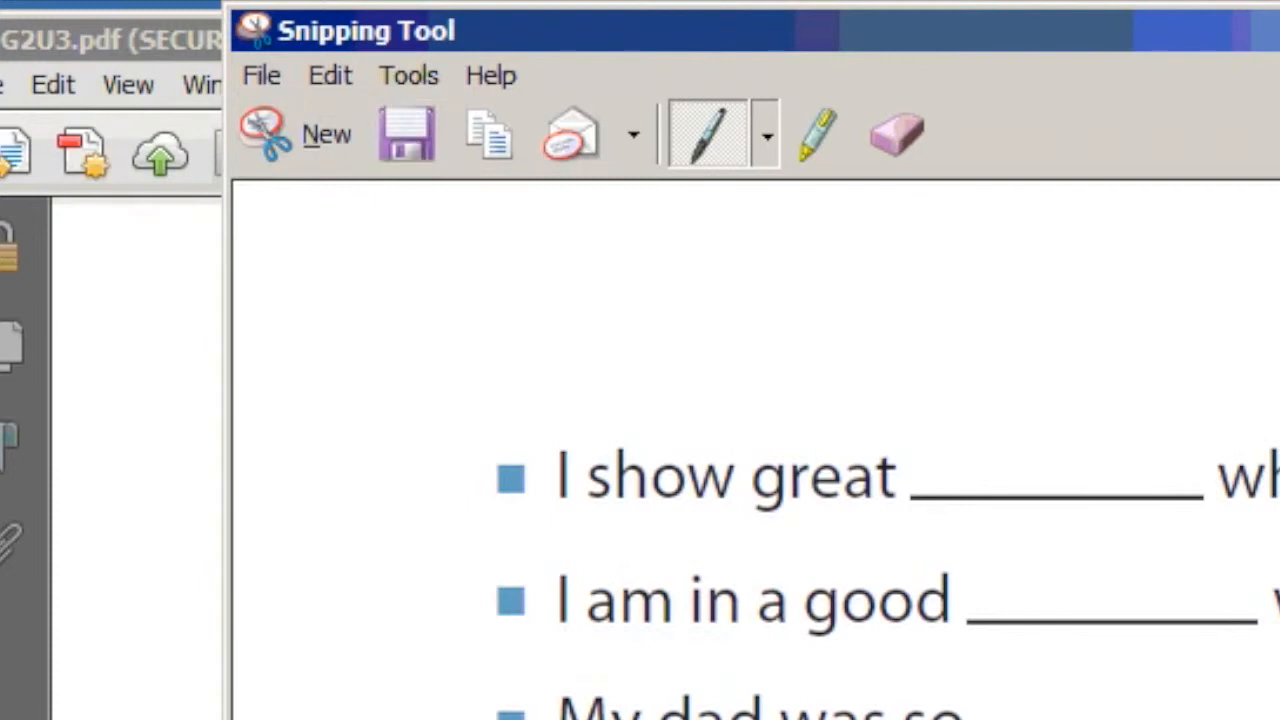
Paste the new capture onto the SMART Notebook page and move it down toward the middle of the page.
click(197, 24)
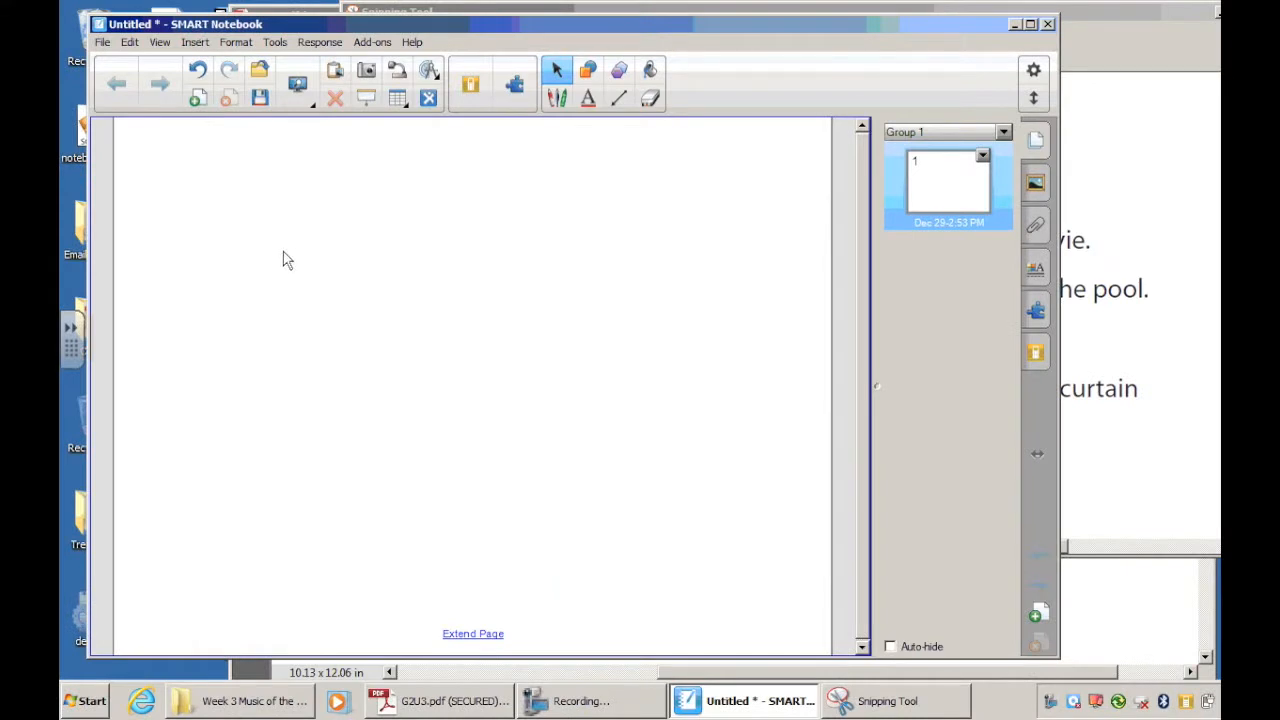
key(ctrl+v)
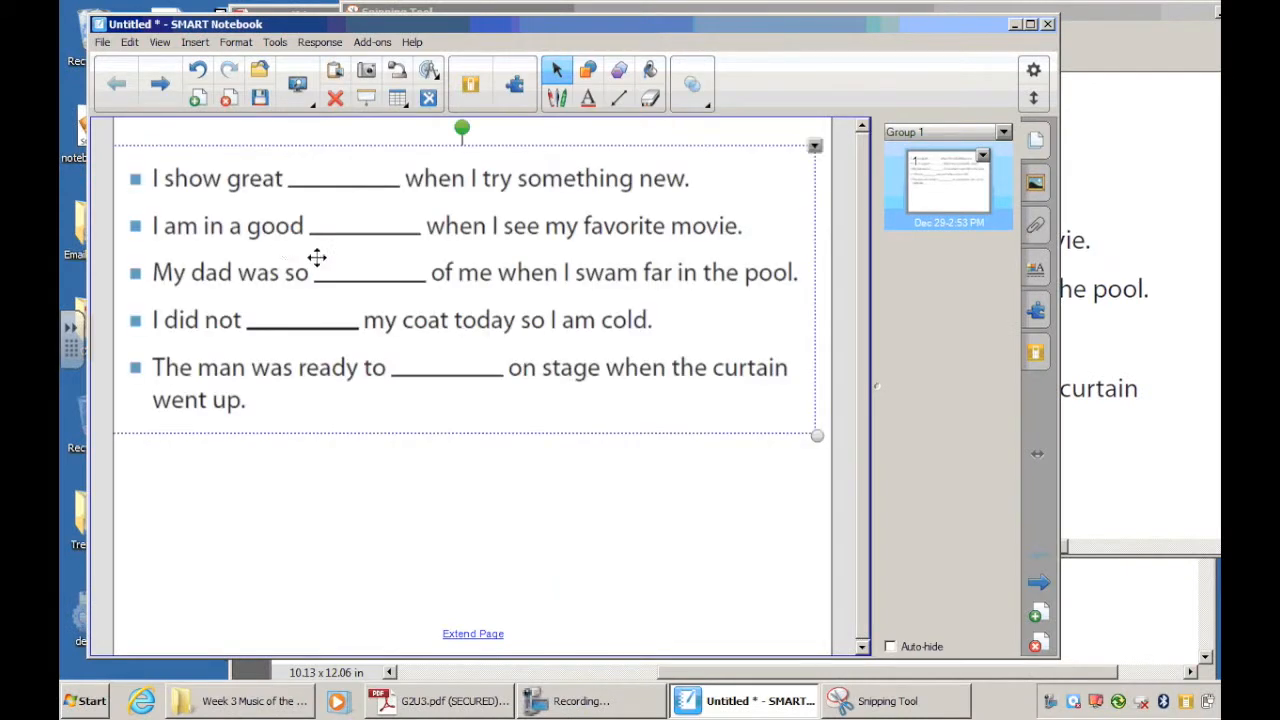
drag(343, 250, 376, 329)
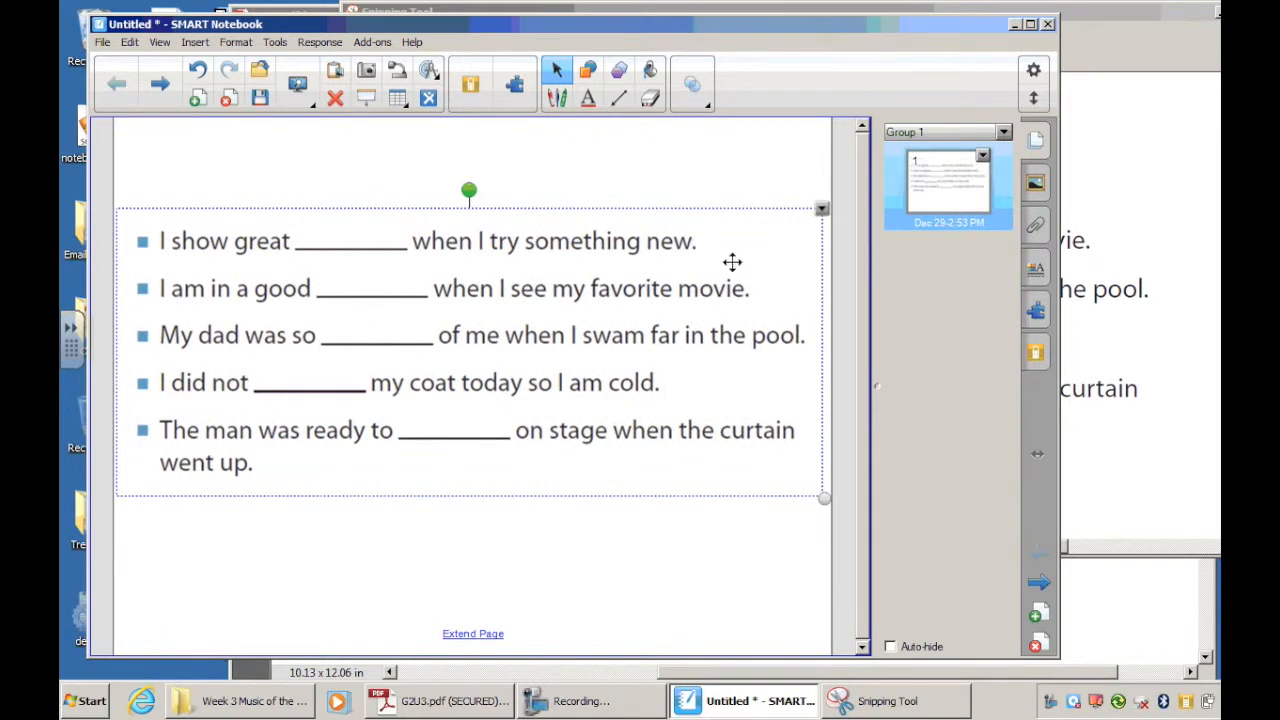
Examine the lock options for the pasted sentence-stem image without choosing one, and deselect the image.
click(821, 212)
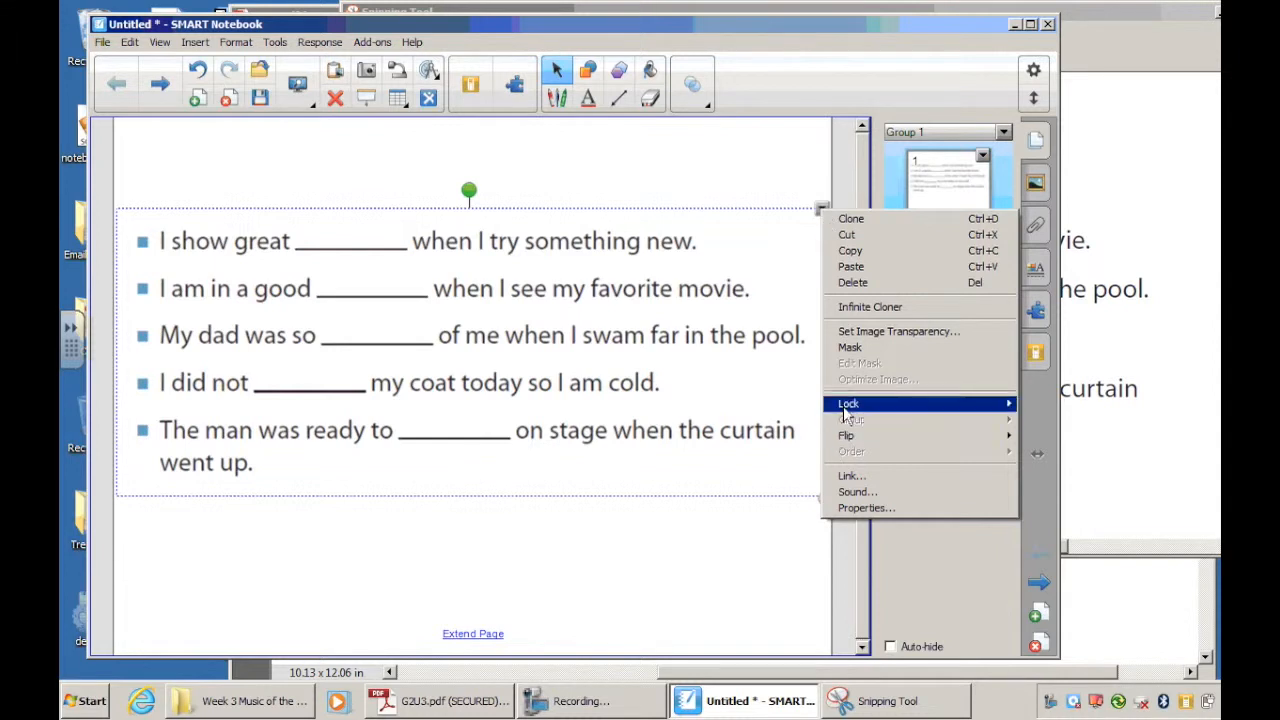
mouse_move(845, 408)
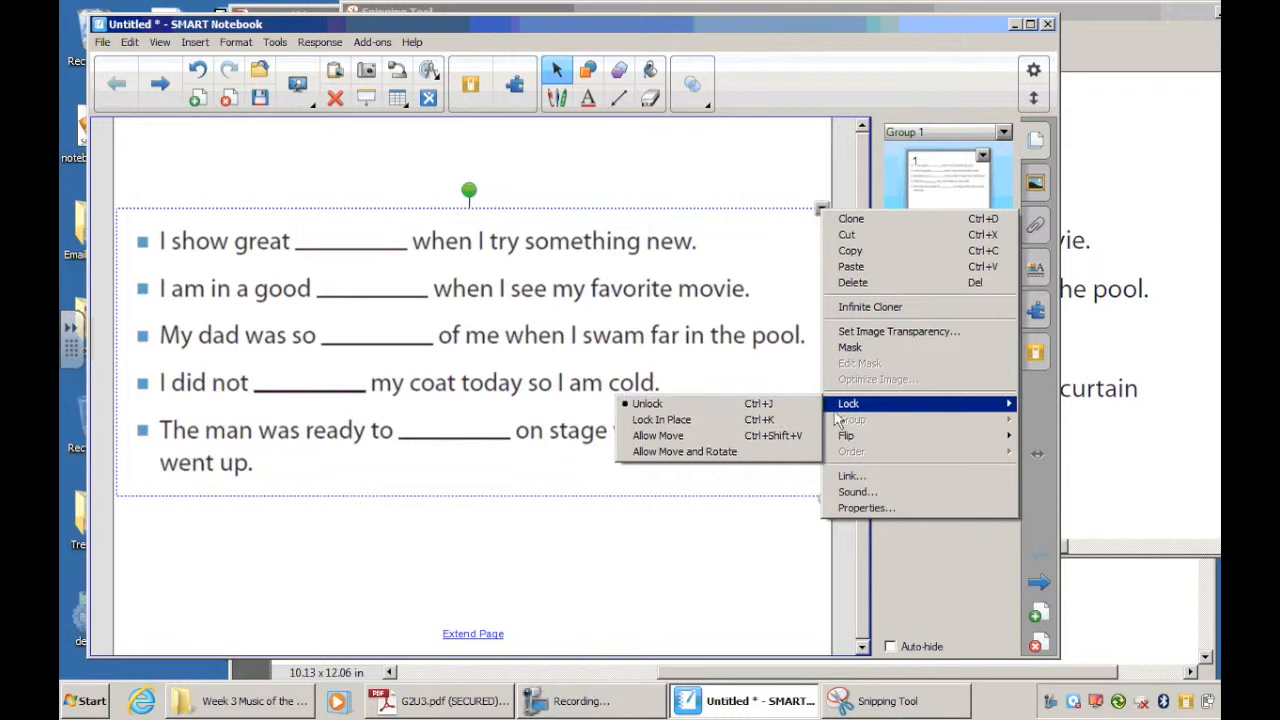
click(542, 588)
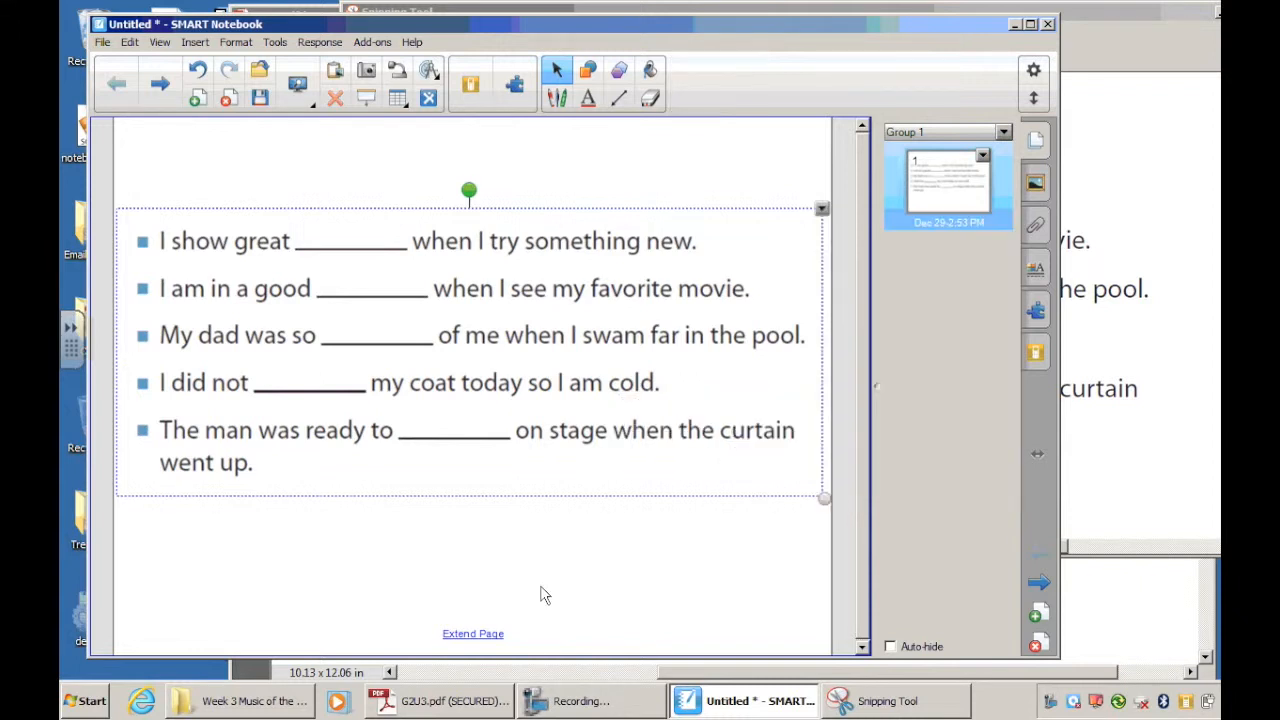
click(528, 286)
click(527, 285)
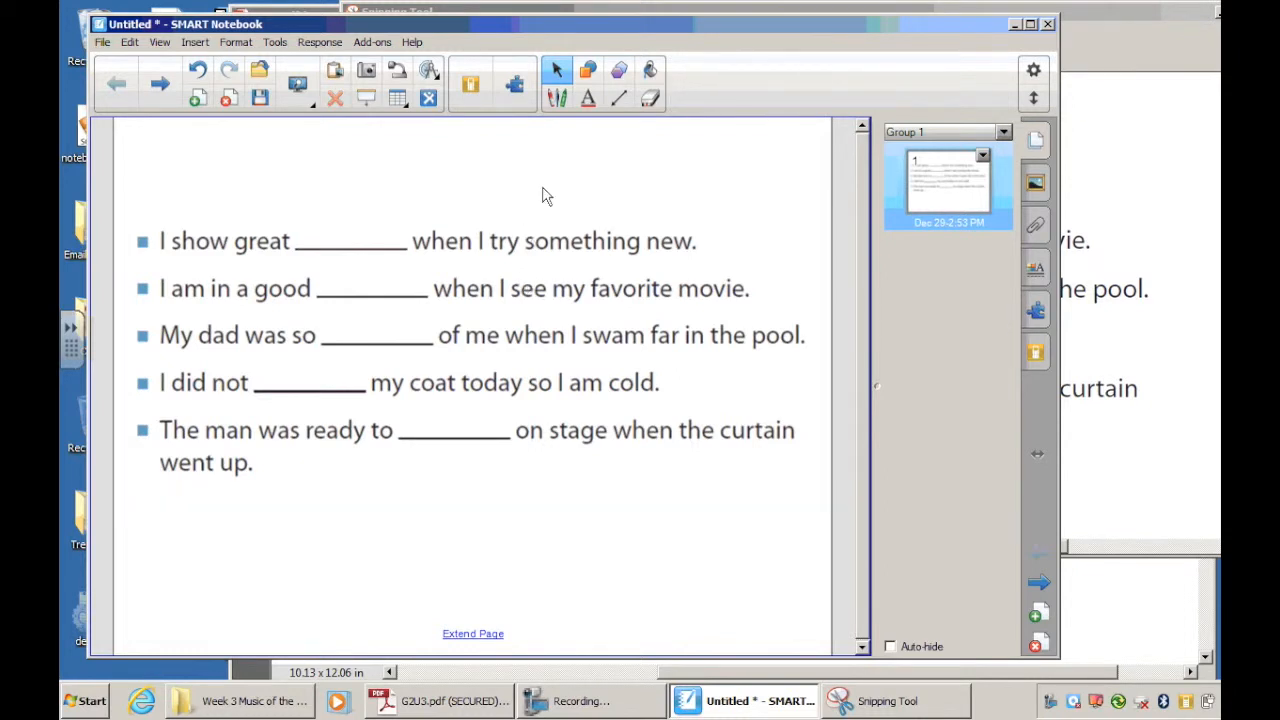
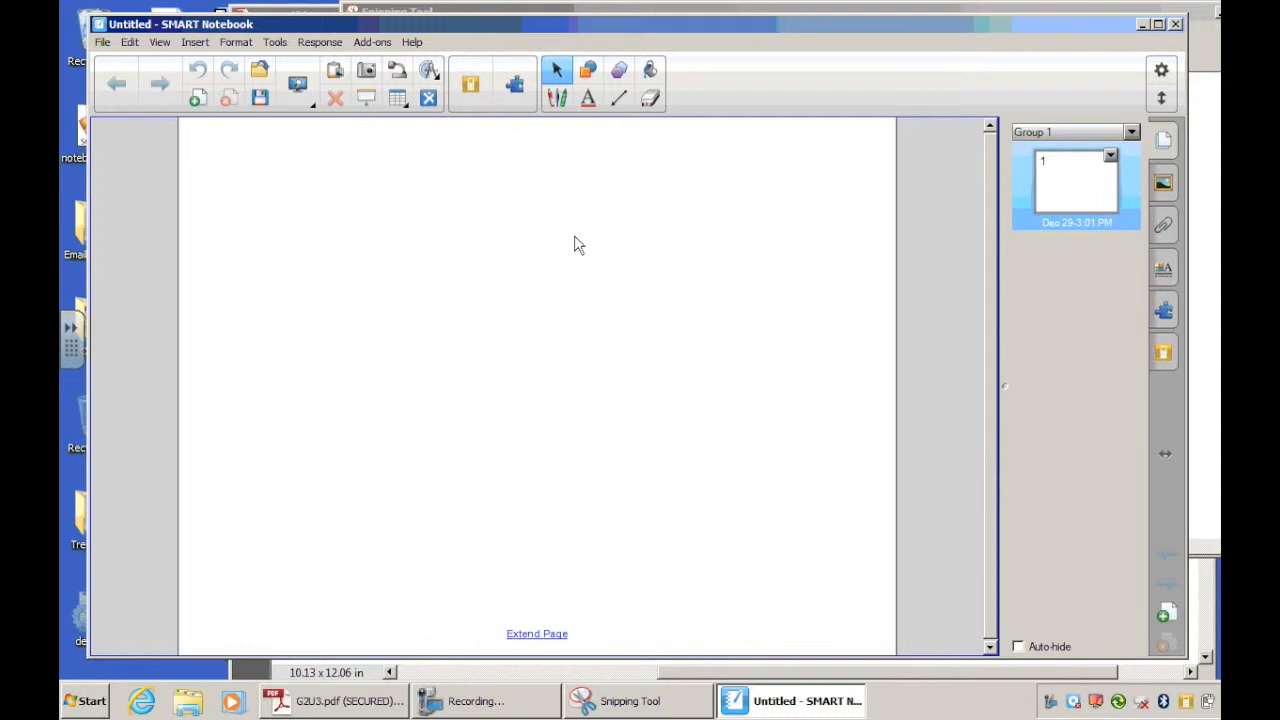
Create a new page theme and name it "Day 2 Background (example)".
click(236, 44)
mouse_move(239, 217)
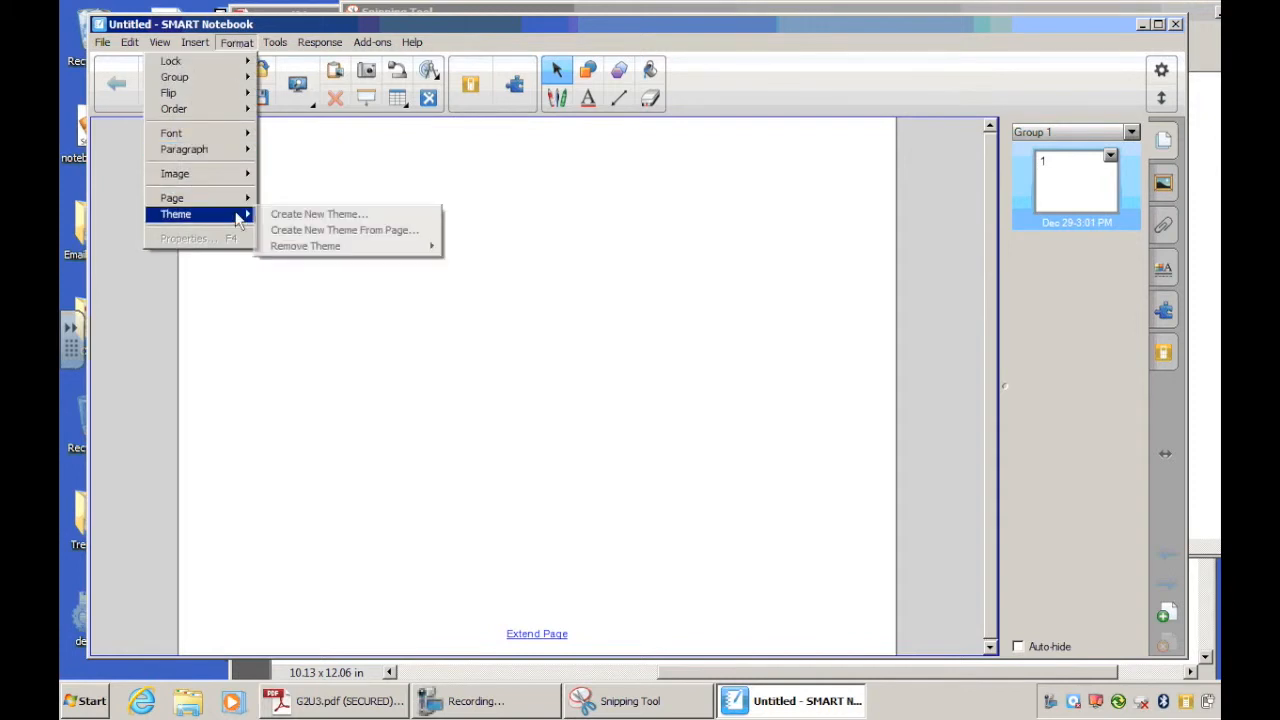
click(300, 214)
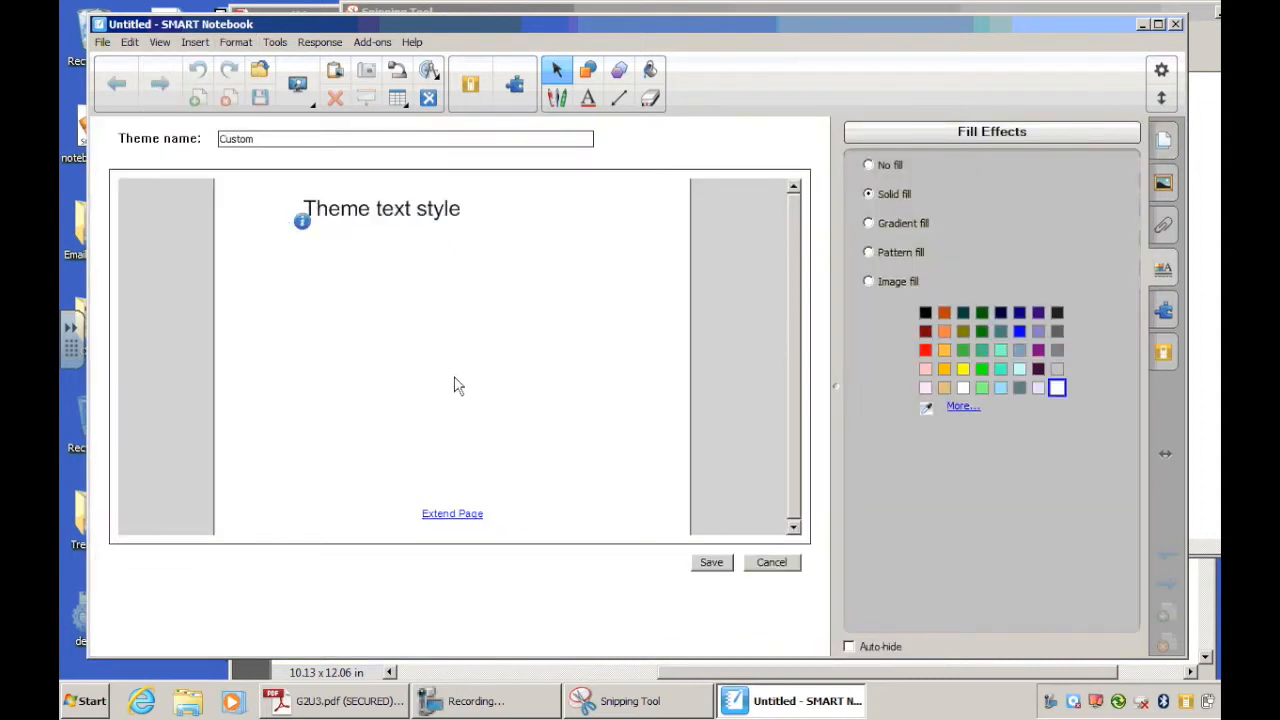
key(BackSpace)
key(BackSpace)
key(BackSpace)
key(BackSpace)
key(BackSpace)
key(BackSpace)
text(Day 3)
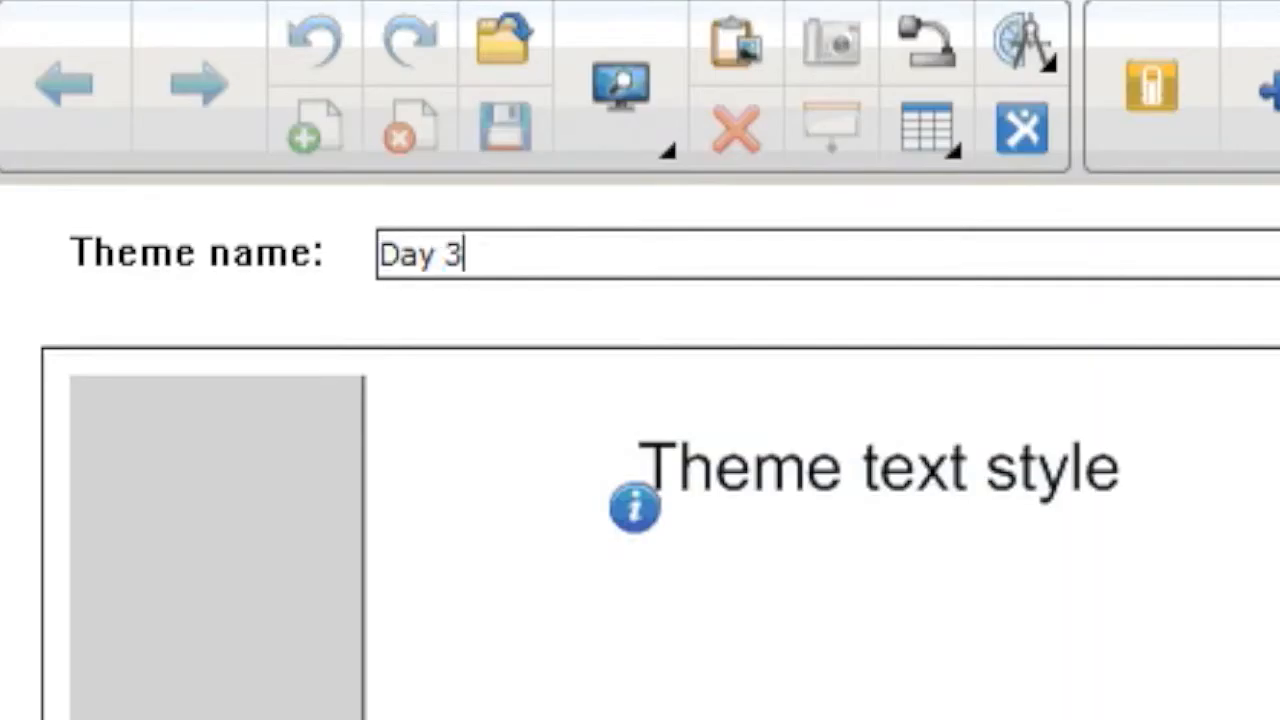
key(BackSpace)
text(2 Backh)
key(BackSpace)
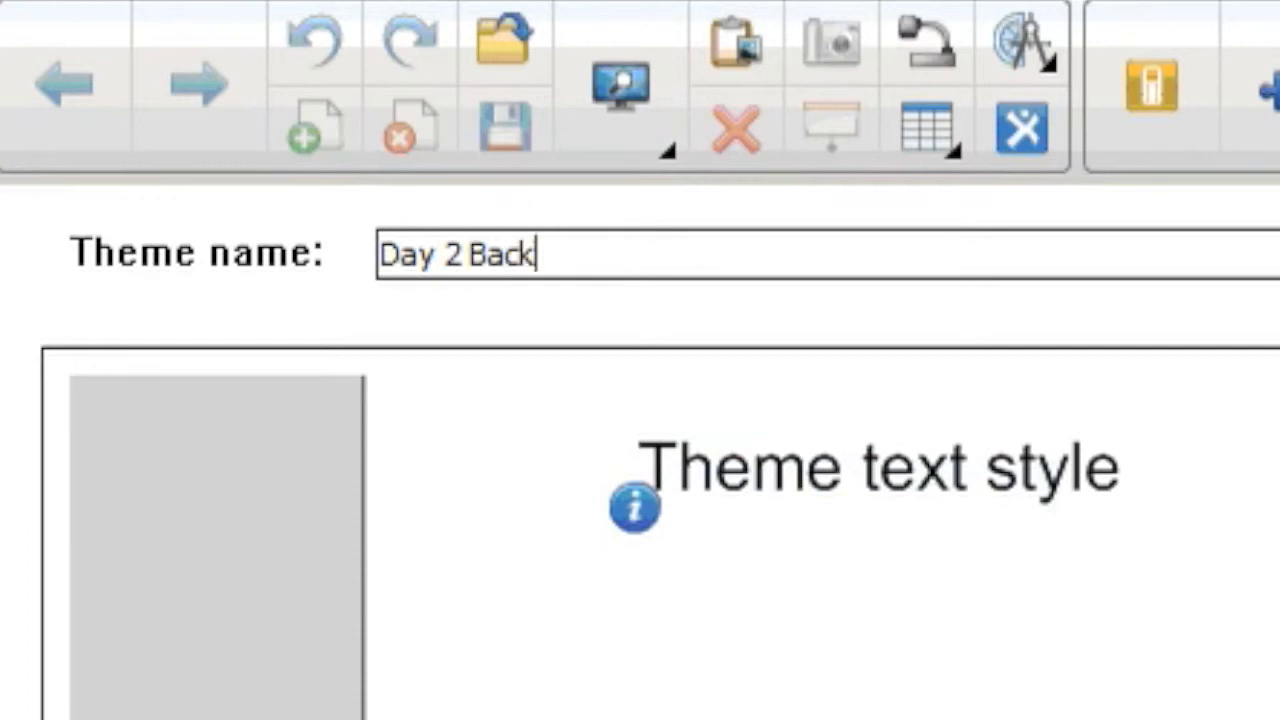
text(ground (e)
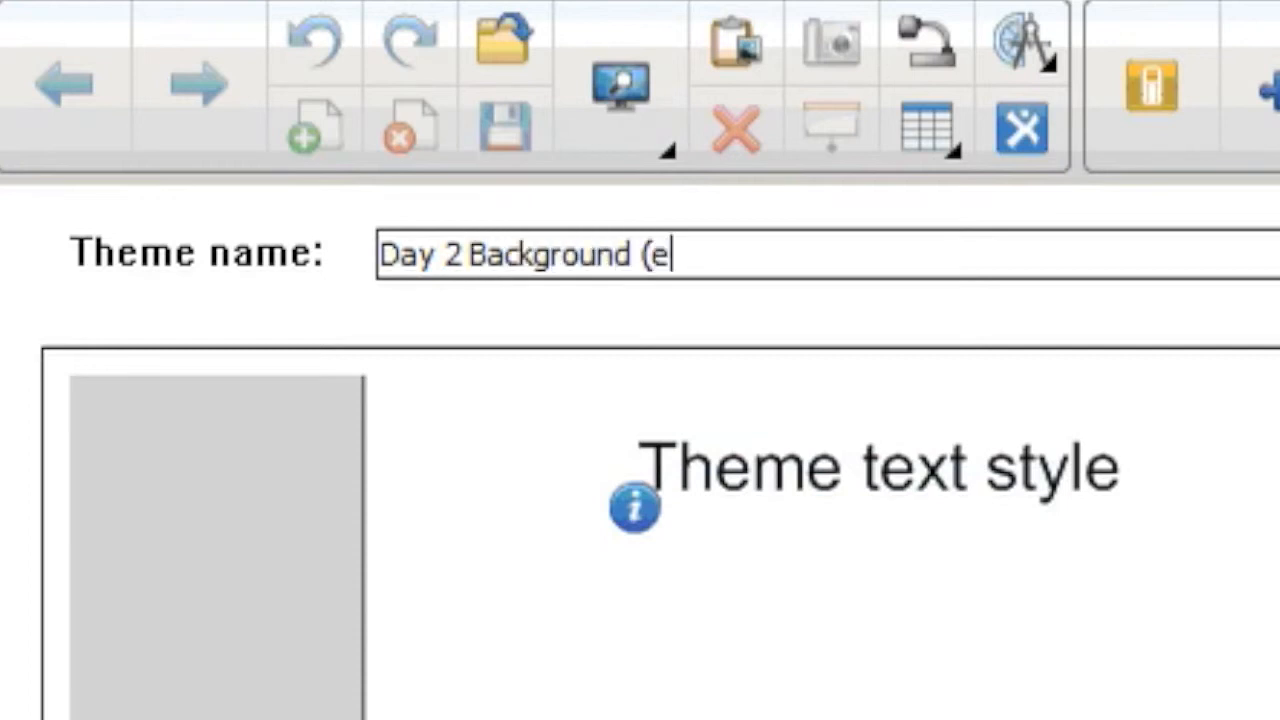
text(xamples)
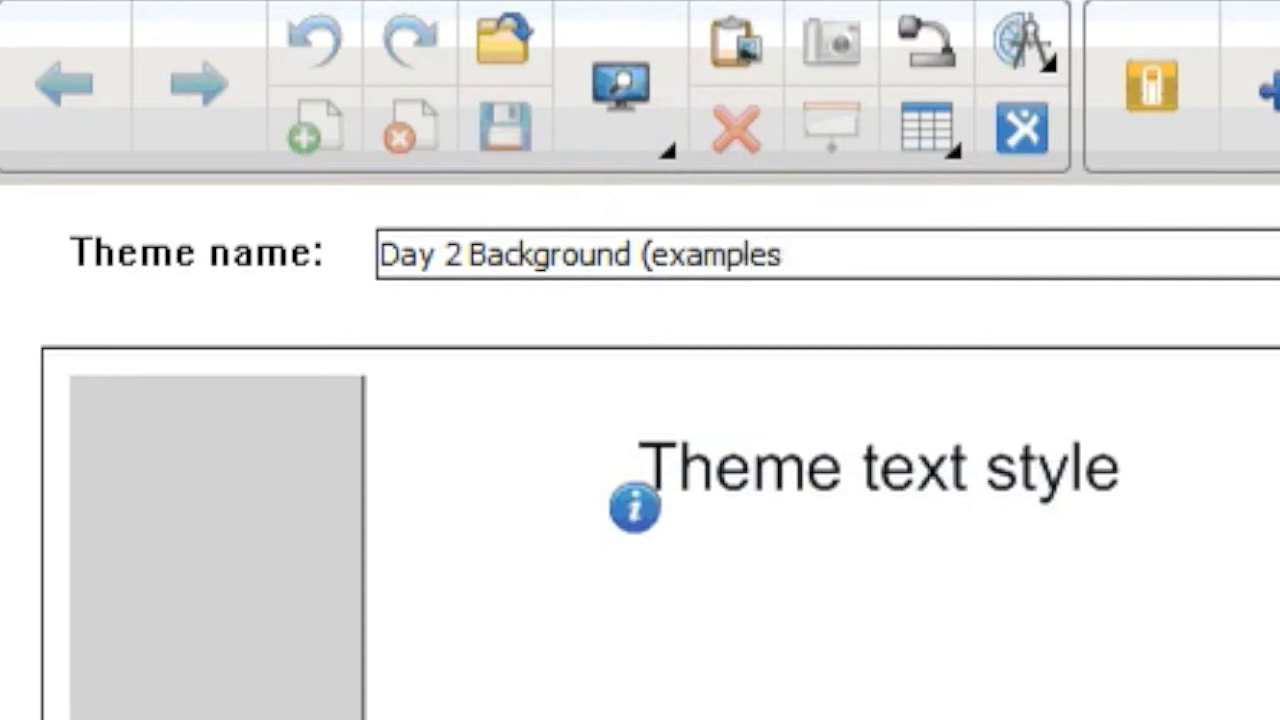
key(BackSpace)
text())
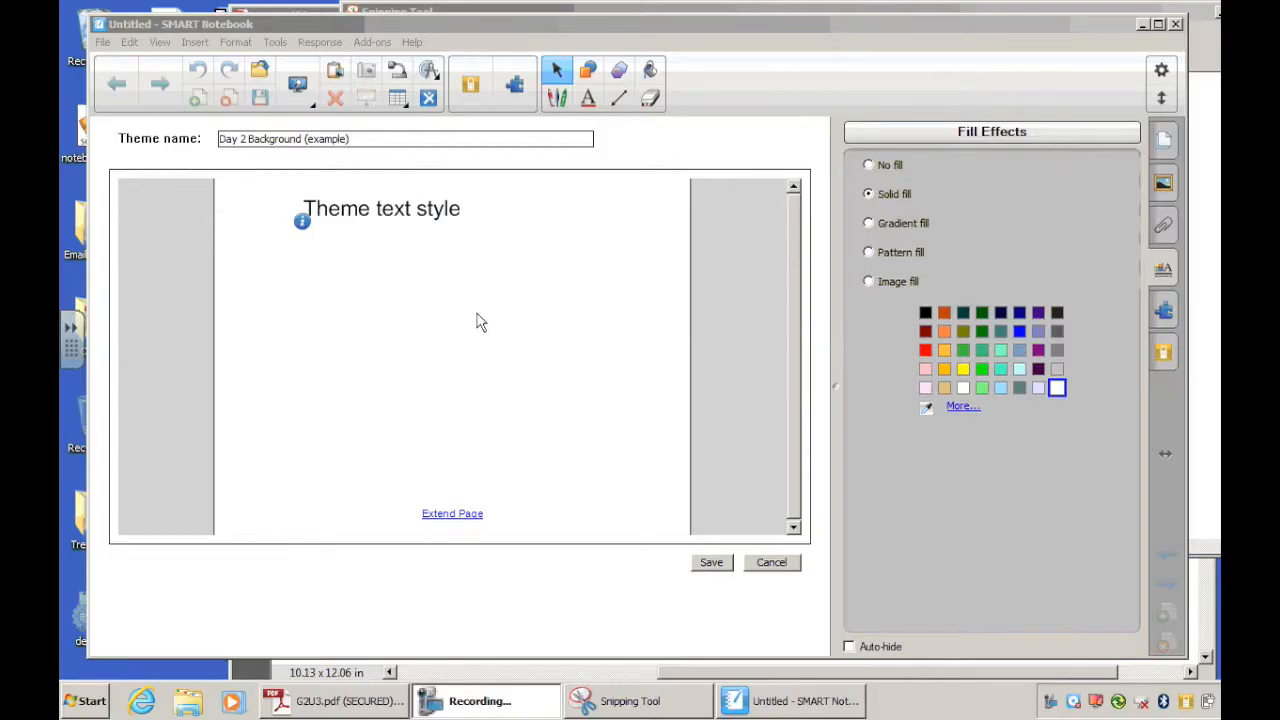
Arrange the theme editor and G2U3.pdf windows together, and fill the theme background with the orange sampled from the PDF's DAY 2 banner.
drag(1187, 157, 897, 166)
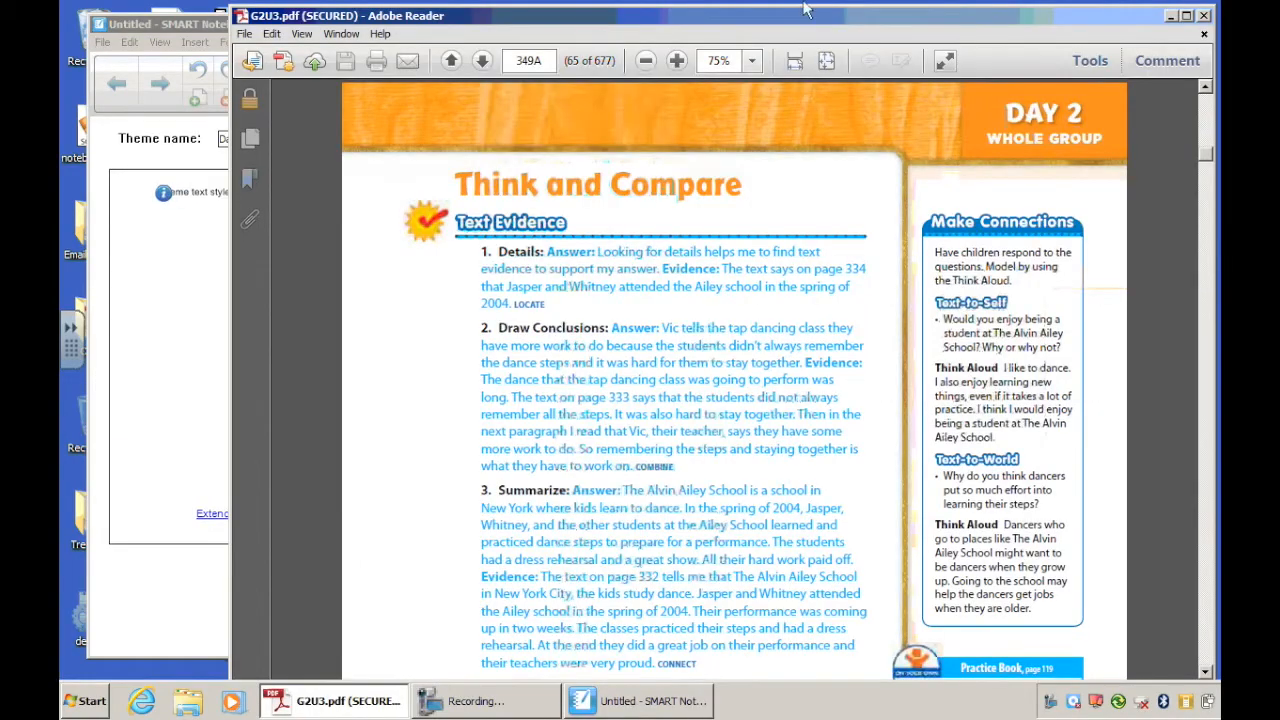
drag(790, 17, 851, 444)
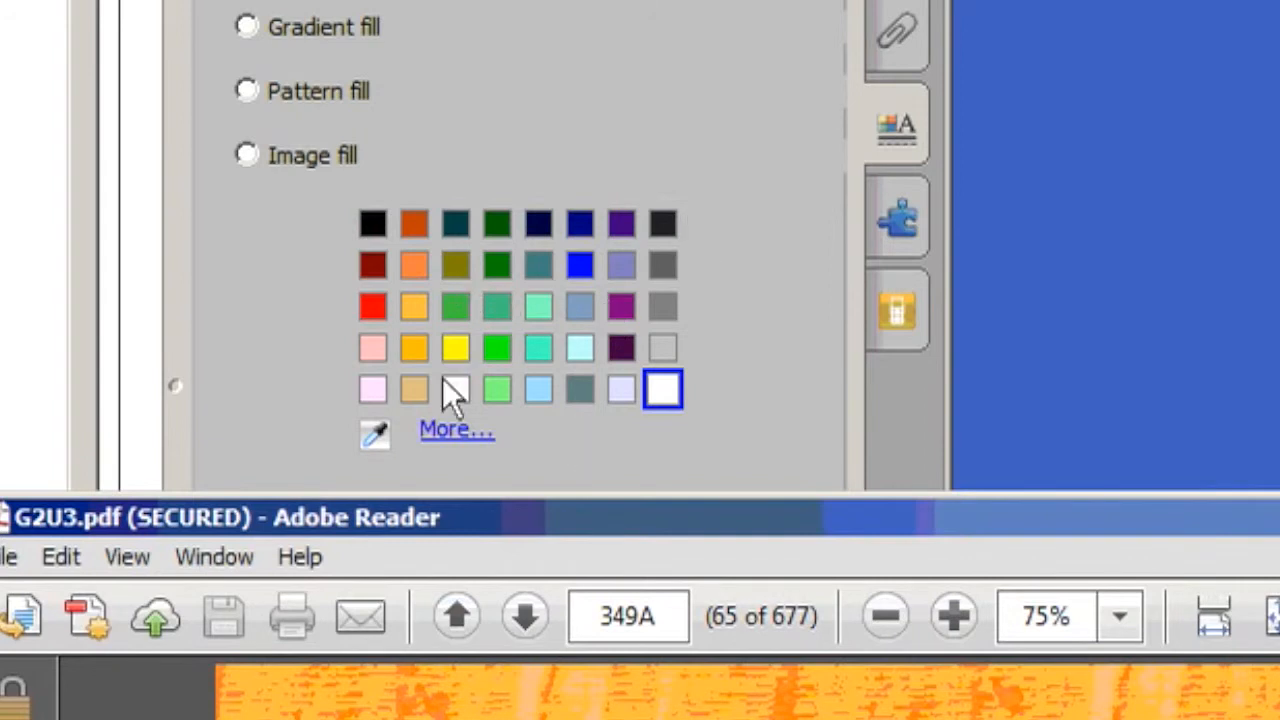
click(374, 435)
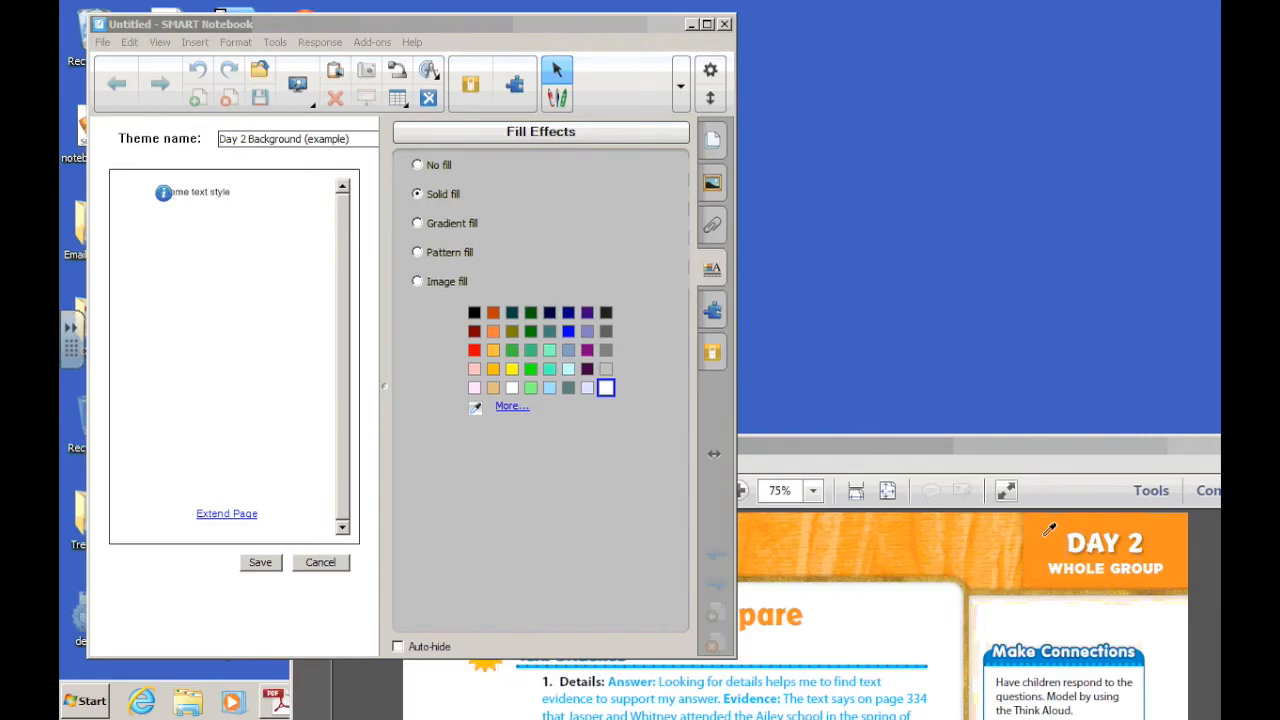
click(1045, 535)
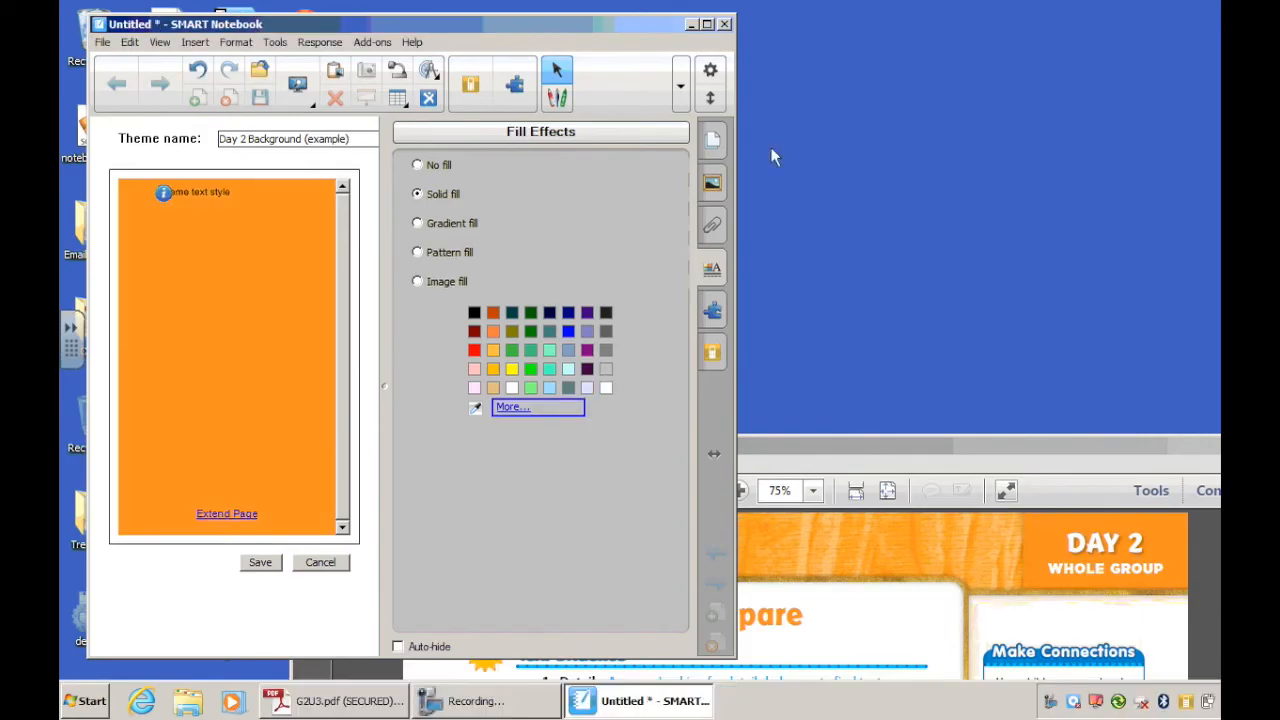
Move and widen the theme editor window, keeping the PDF's DAY 2 banner in view beside it.
click(648, 11)
drag(634, 23, 729, 12)
drag(831, 172, 983, 175)
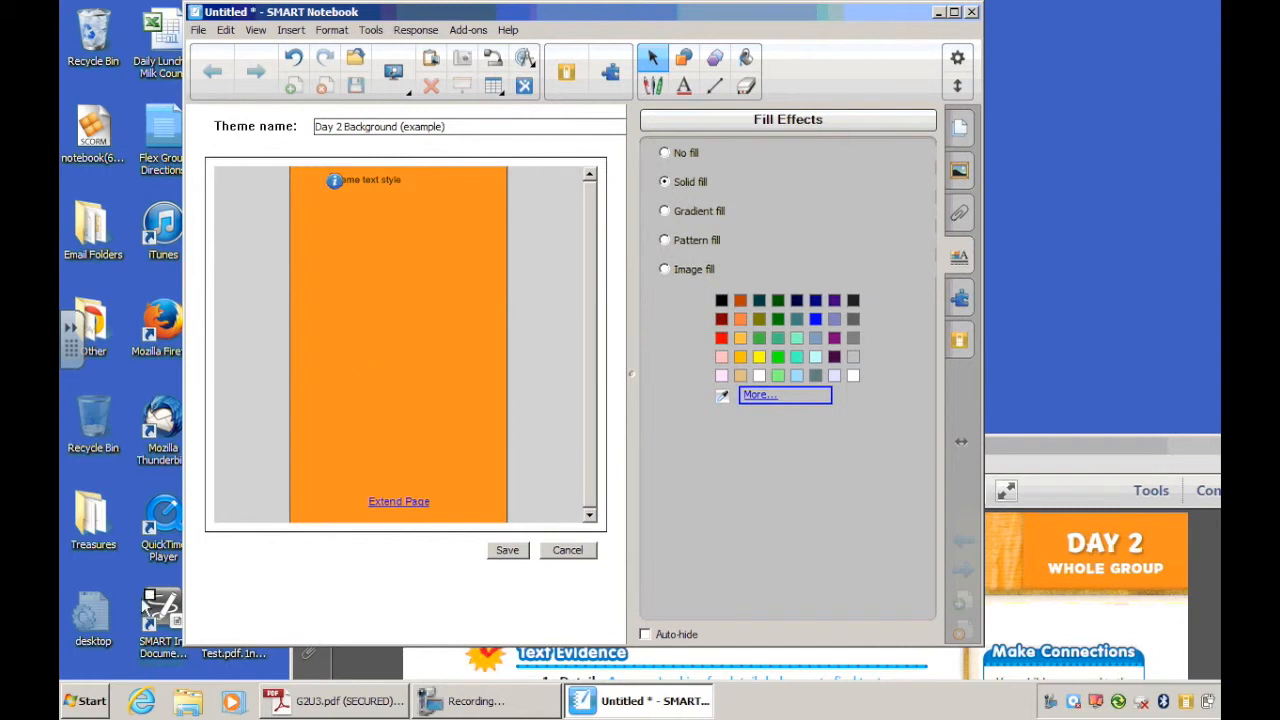
Capture the "DAY 2 WHOLE GROUP" label from the PDF banner with the Snipping Tool.
click(78, 701)
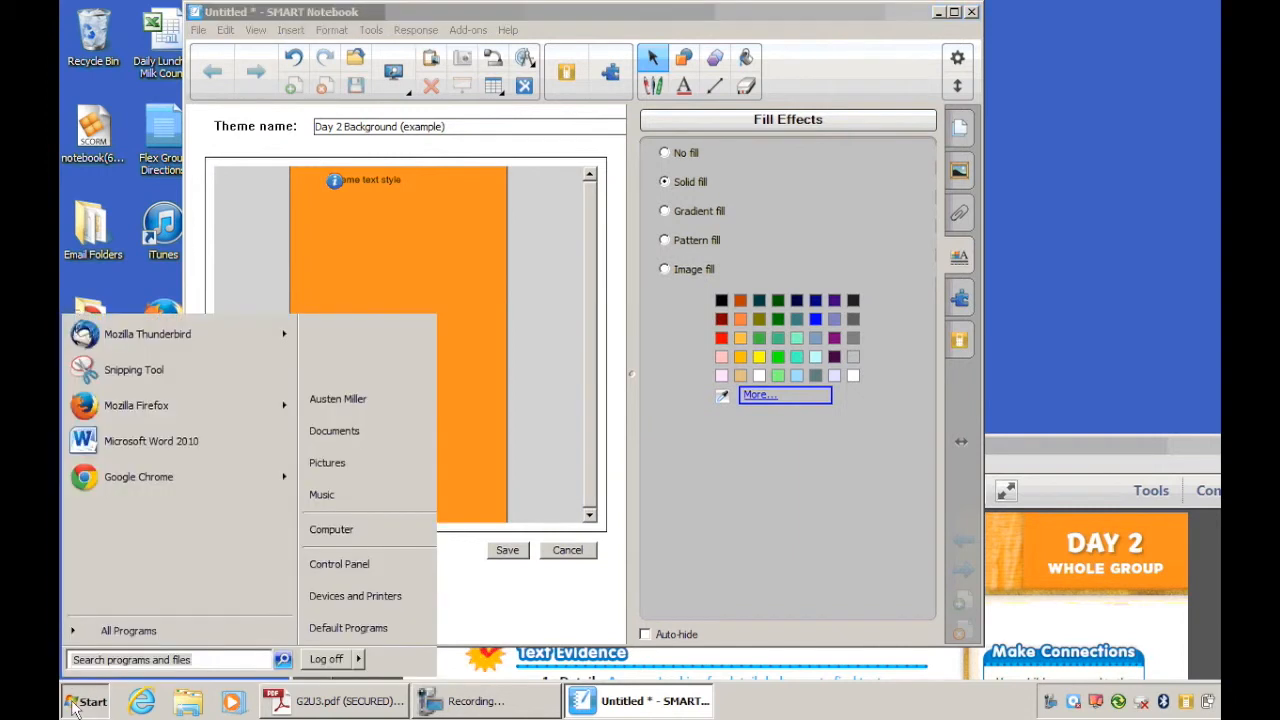
click(150, 369)
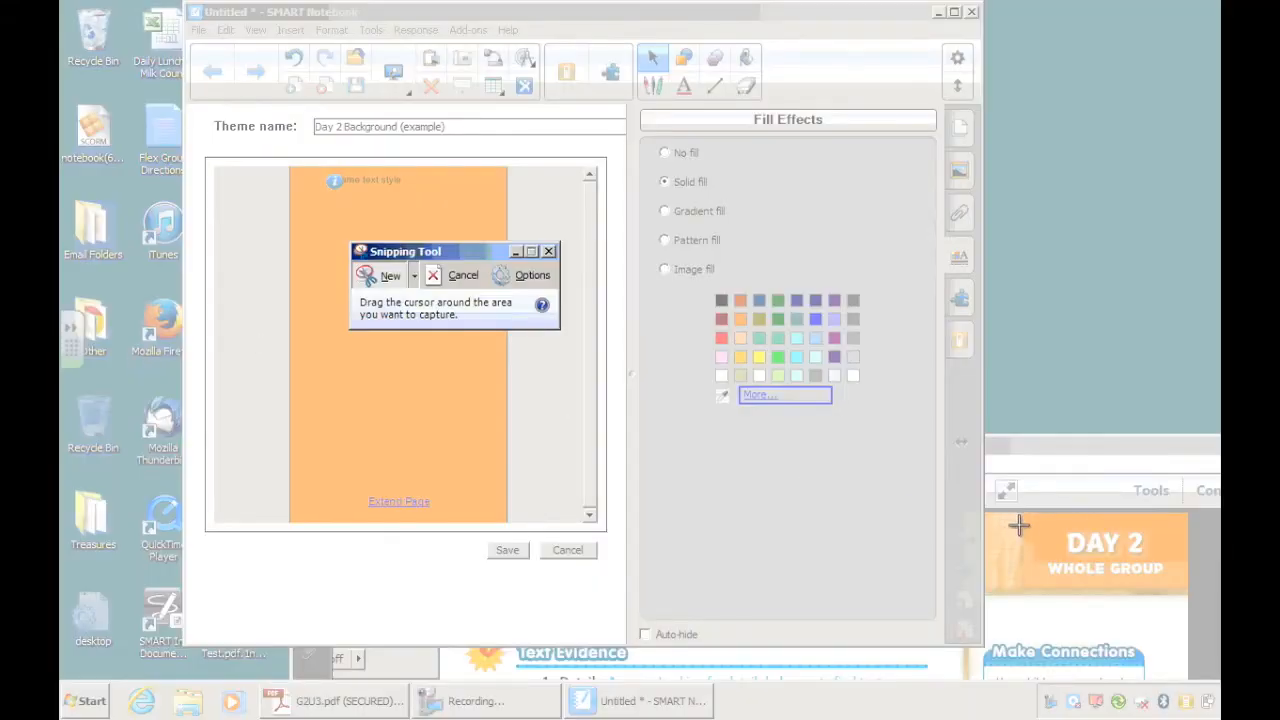
drag(1028, 513, 1186, 590)
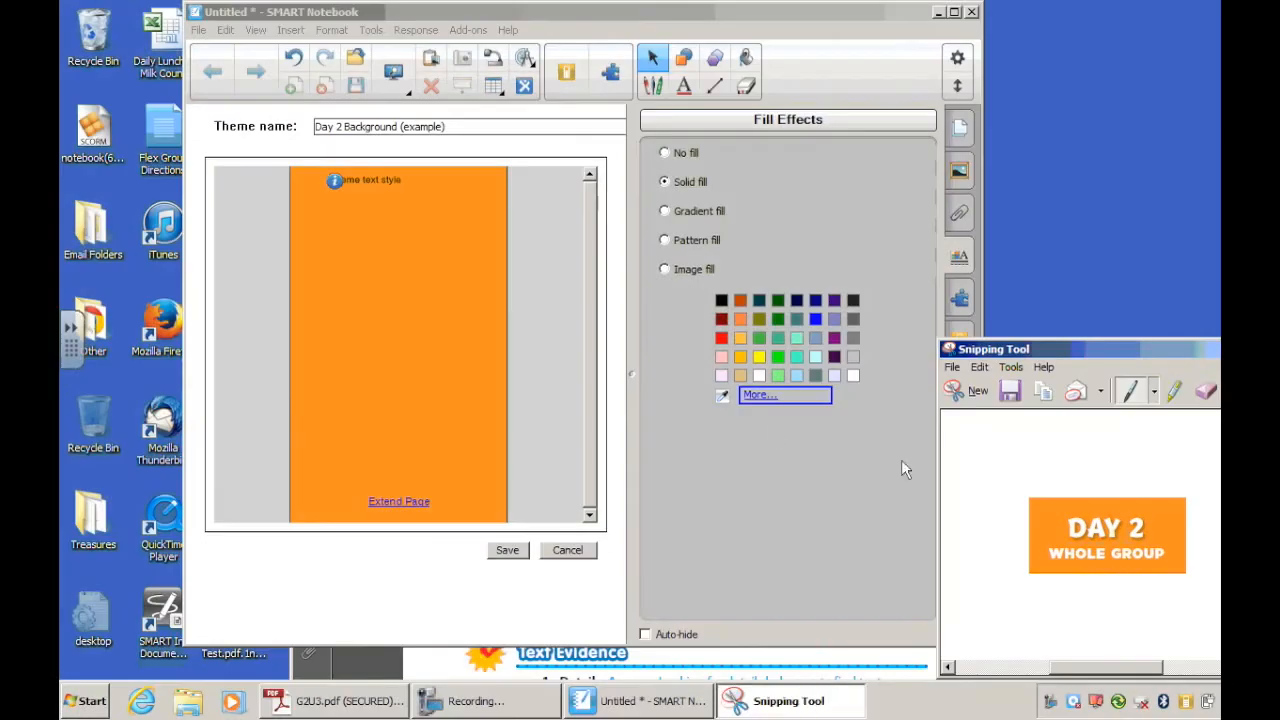
Paste the "DAY 2 WHOLE GROUP" capture into the theme and place it in the upper-right corner of the orange page.
click(419, 282)
key(ctrl+v)
drag(386, 254, 866, 278)
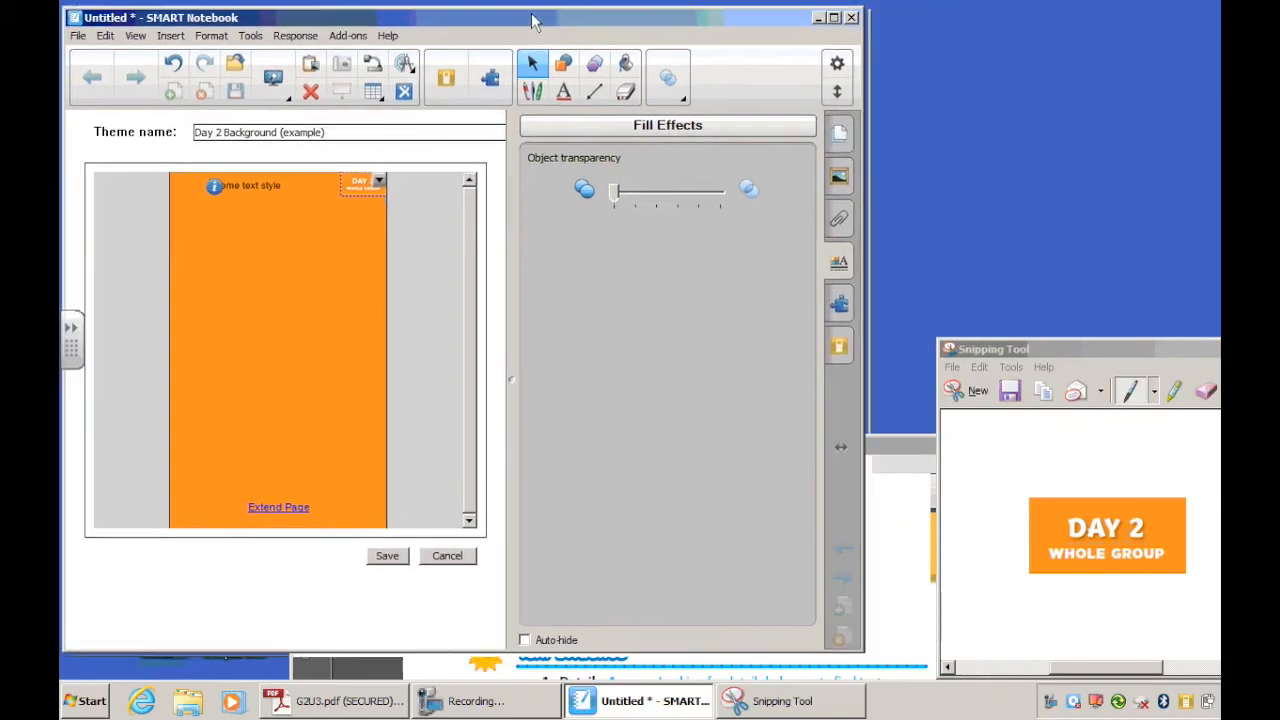
Reposition and widen the theme editor window, and deselect the pasted DAY 2 label.
drag(533, 20, 549, 15)
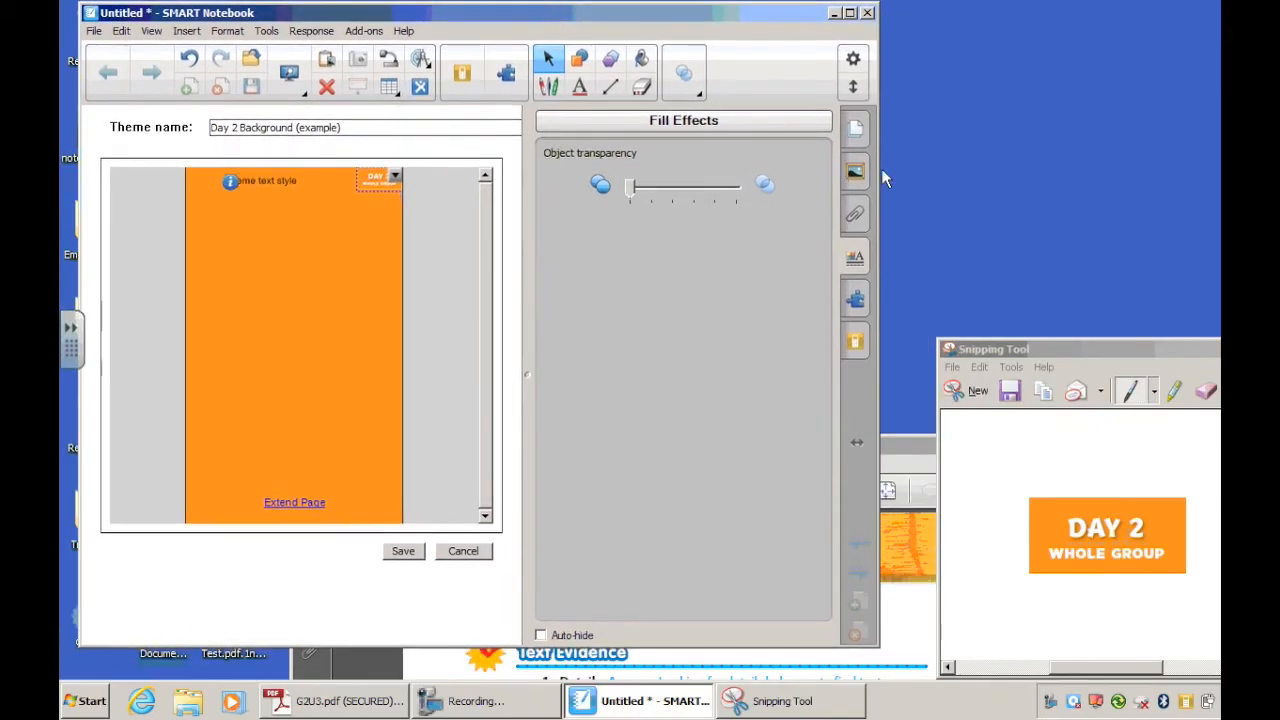
drag(880, 170, 1130, 178)
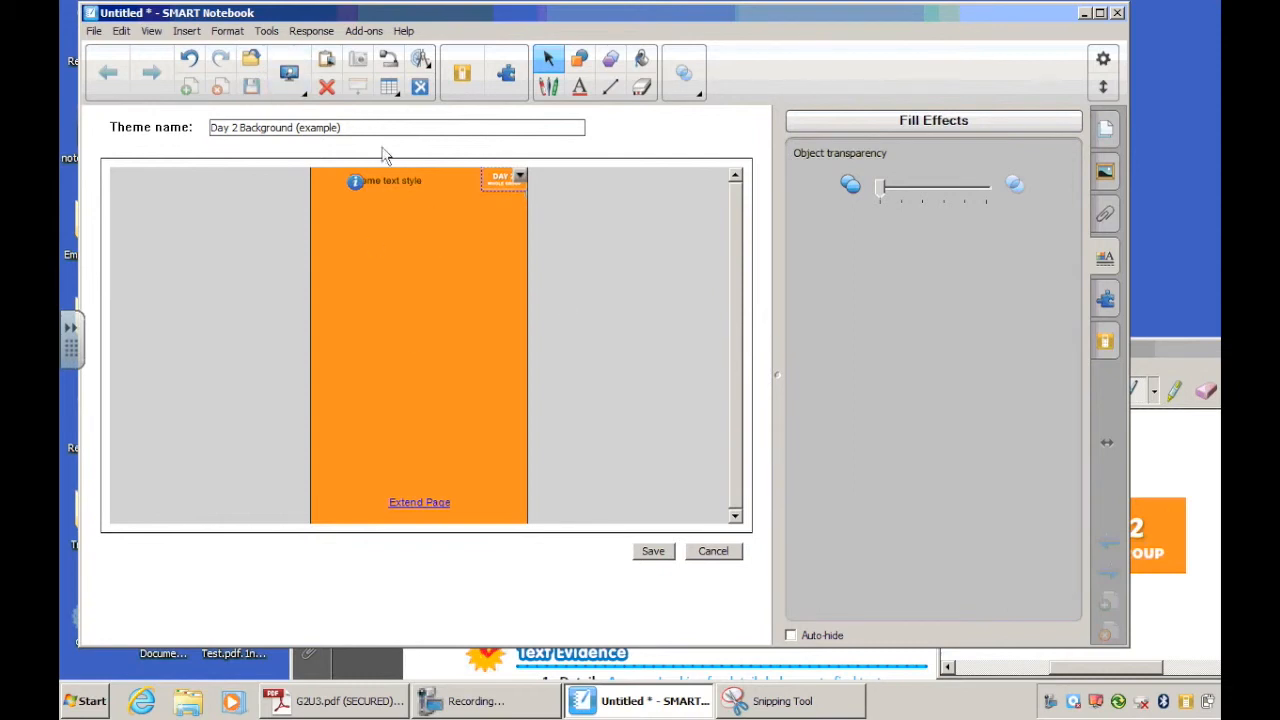
click(479, 268)
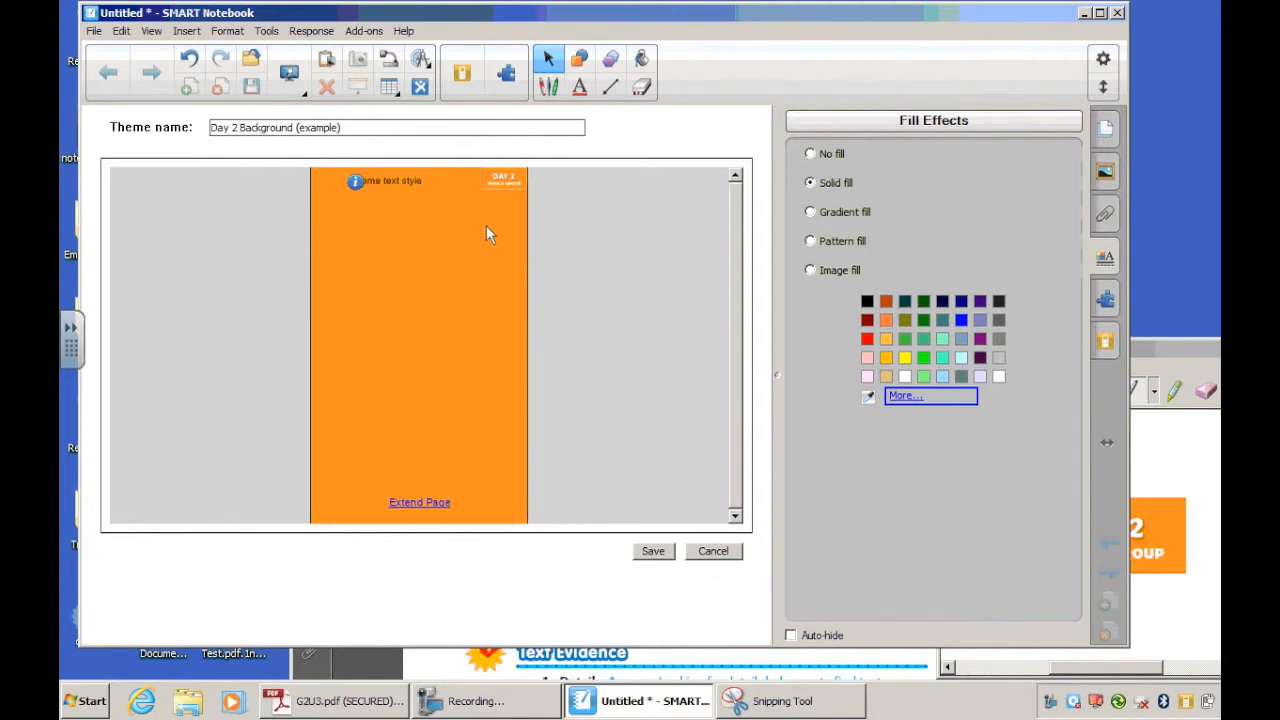
click(502, 182)
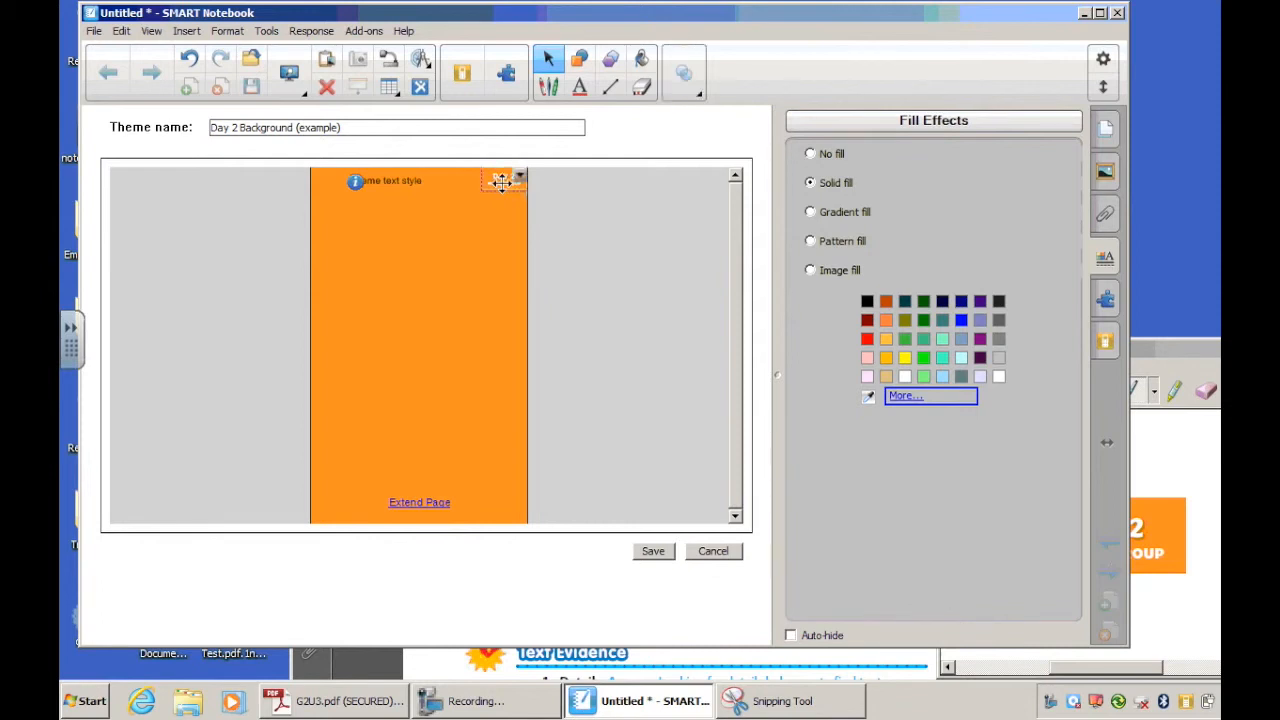
click(485, 268)
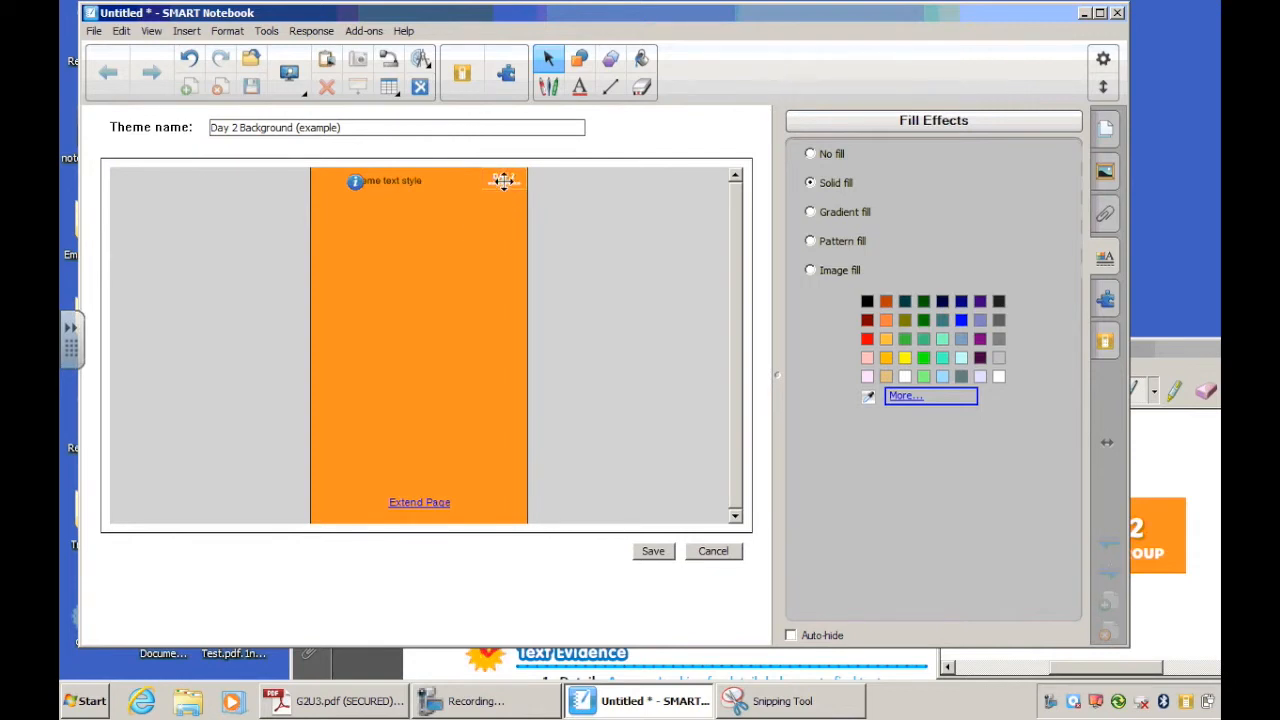
Set the theme text style to the Bodoni MT font at size 48.
click(389, 184)
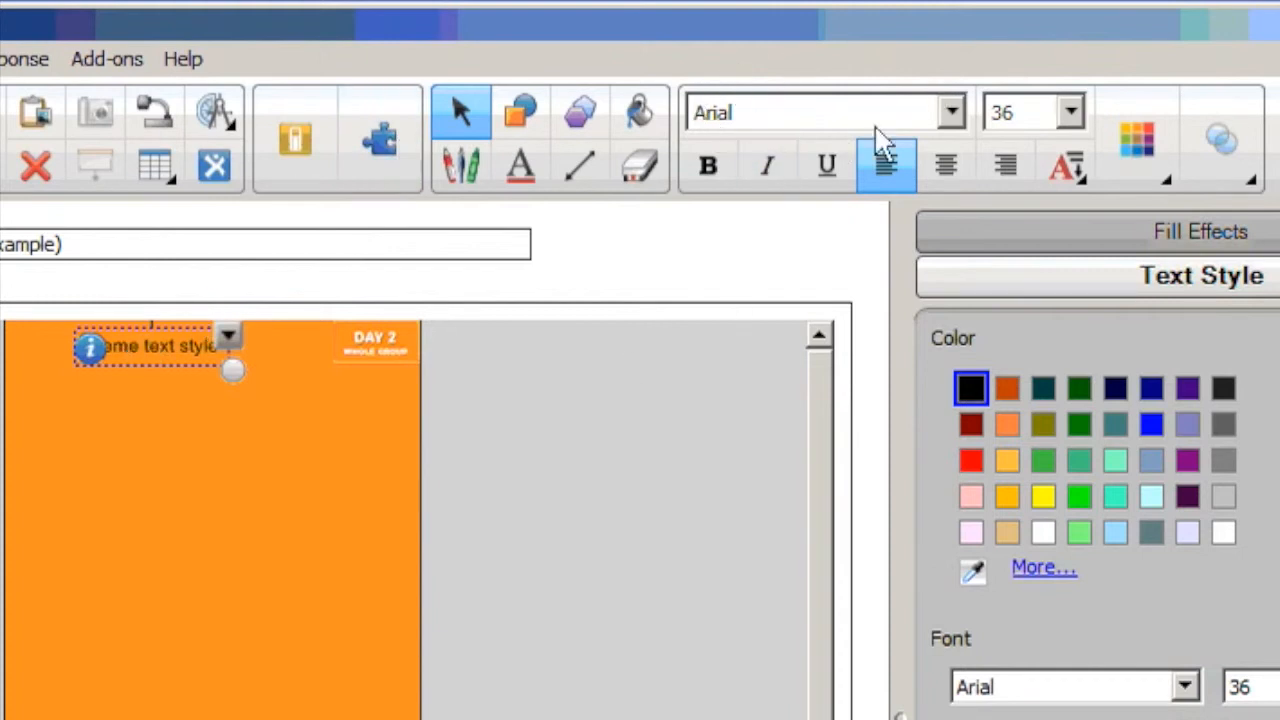
click(953, 114)
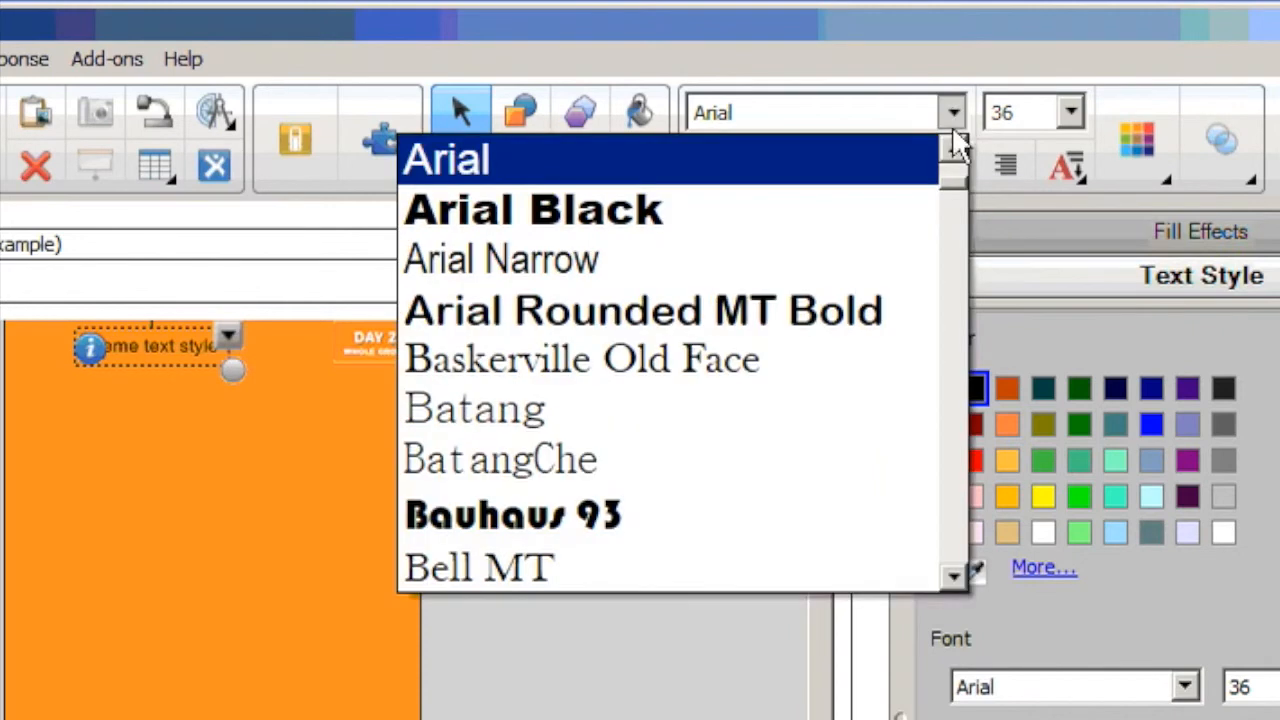
click(953, 576)
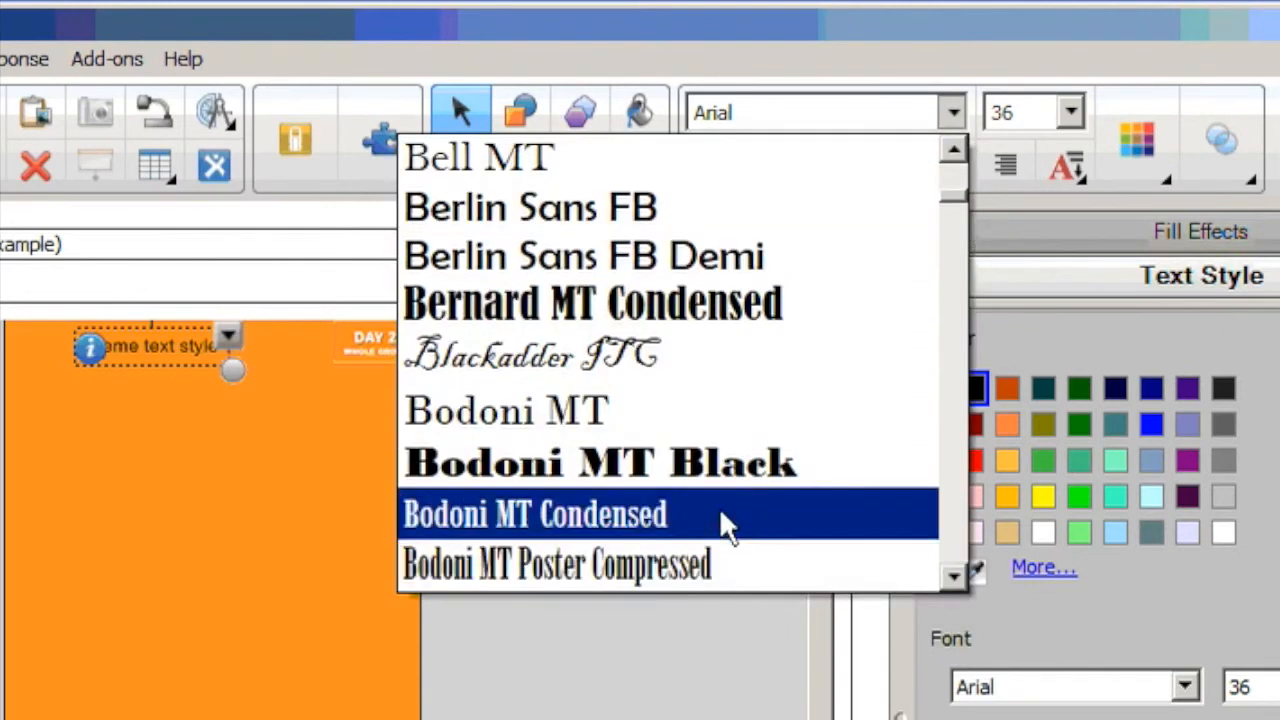
click(670, 412)
click(1070, 112)
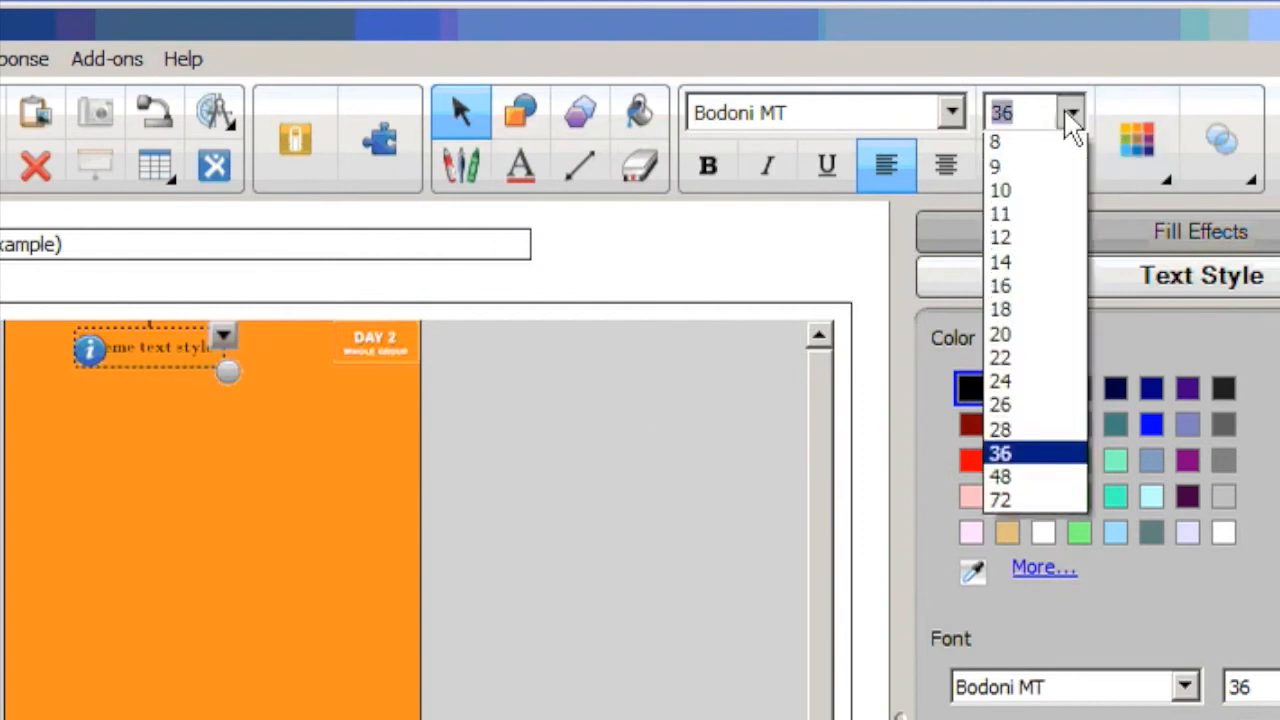
click(1048, 482)
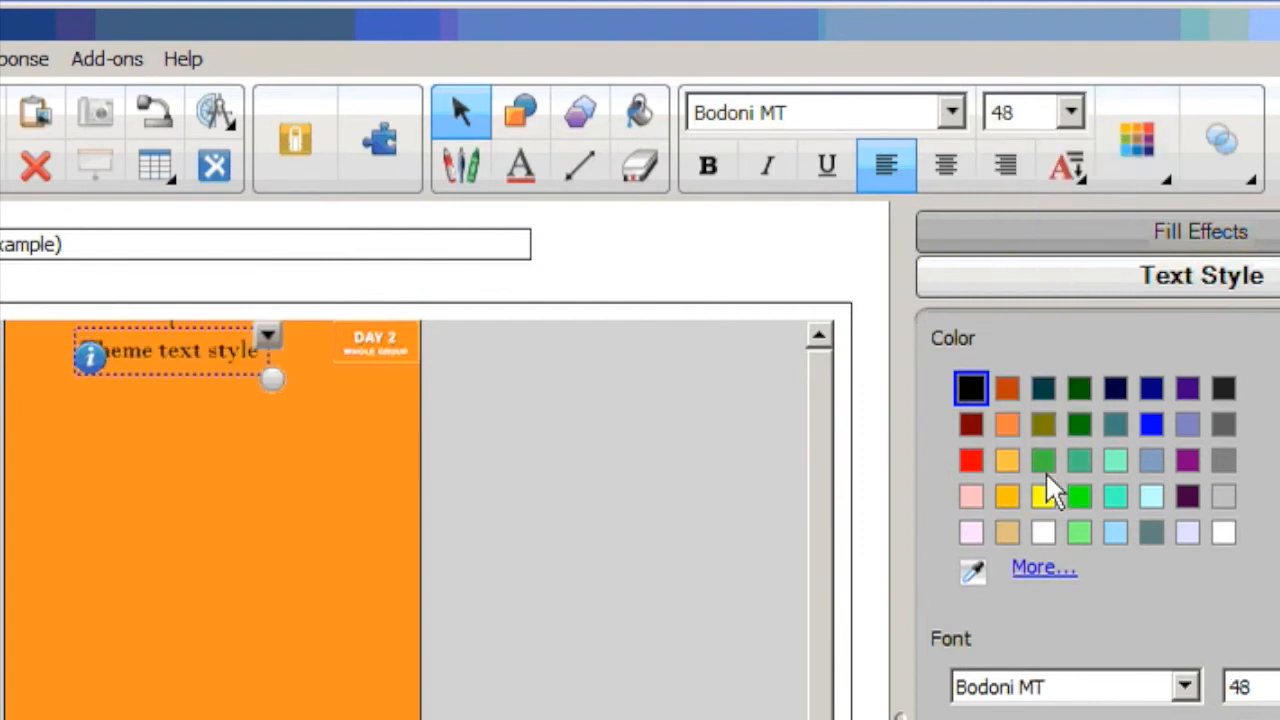
Color the theme text dark green and save the theme.
click(1141, 135)
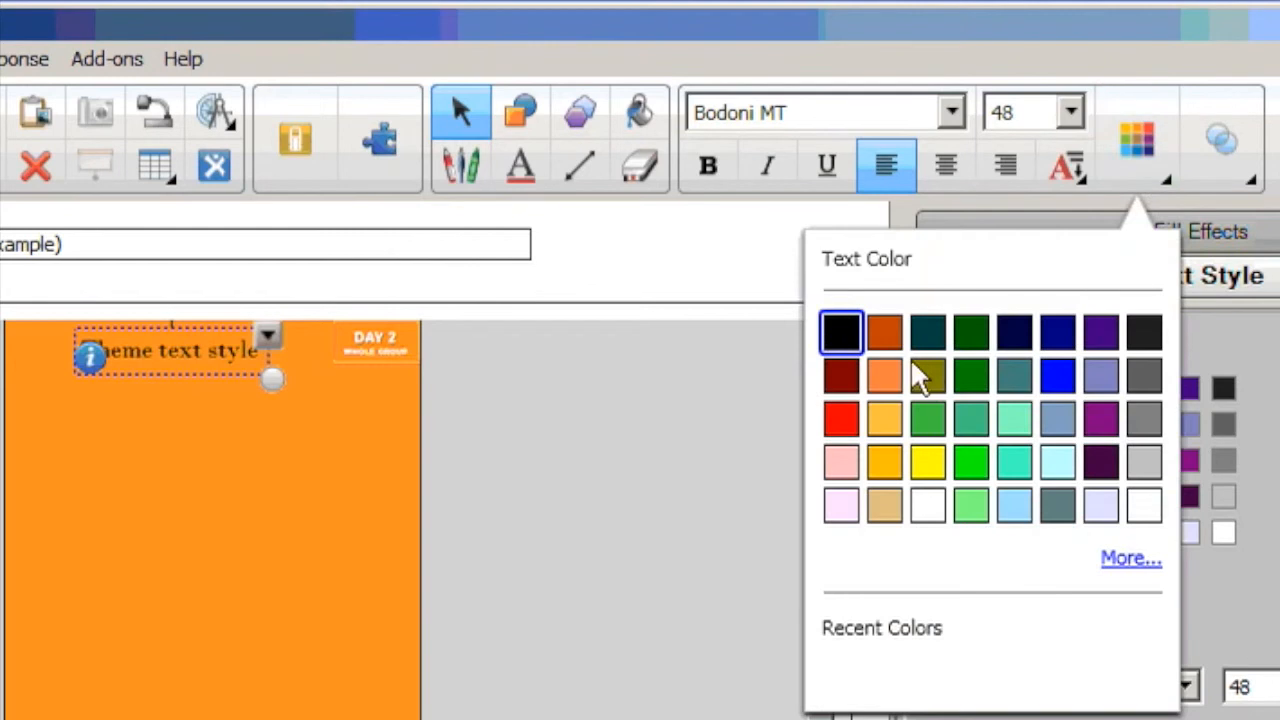
click(974, 375)
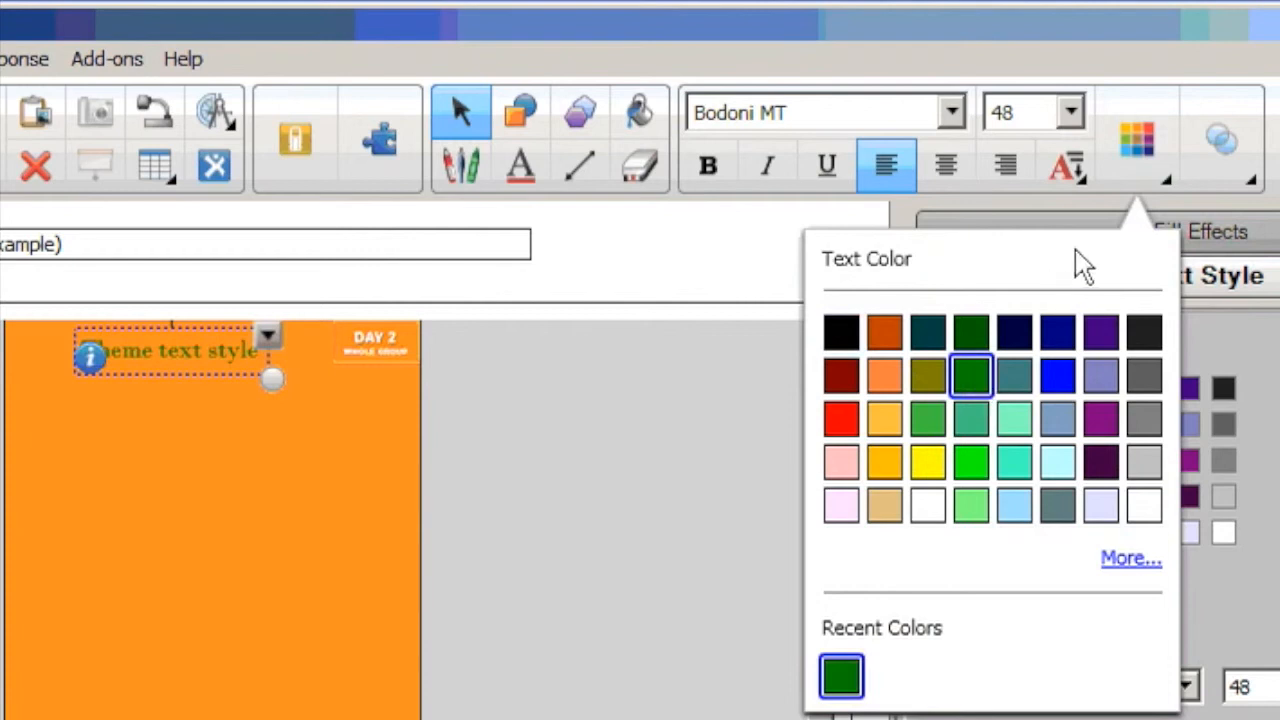
click(1139, 143)
click(342, 541)
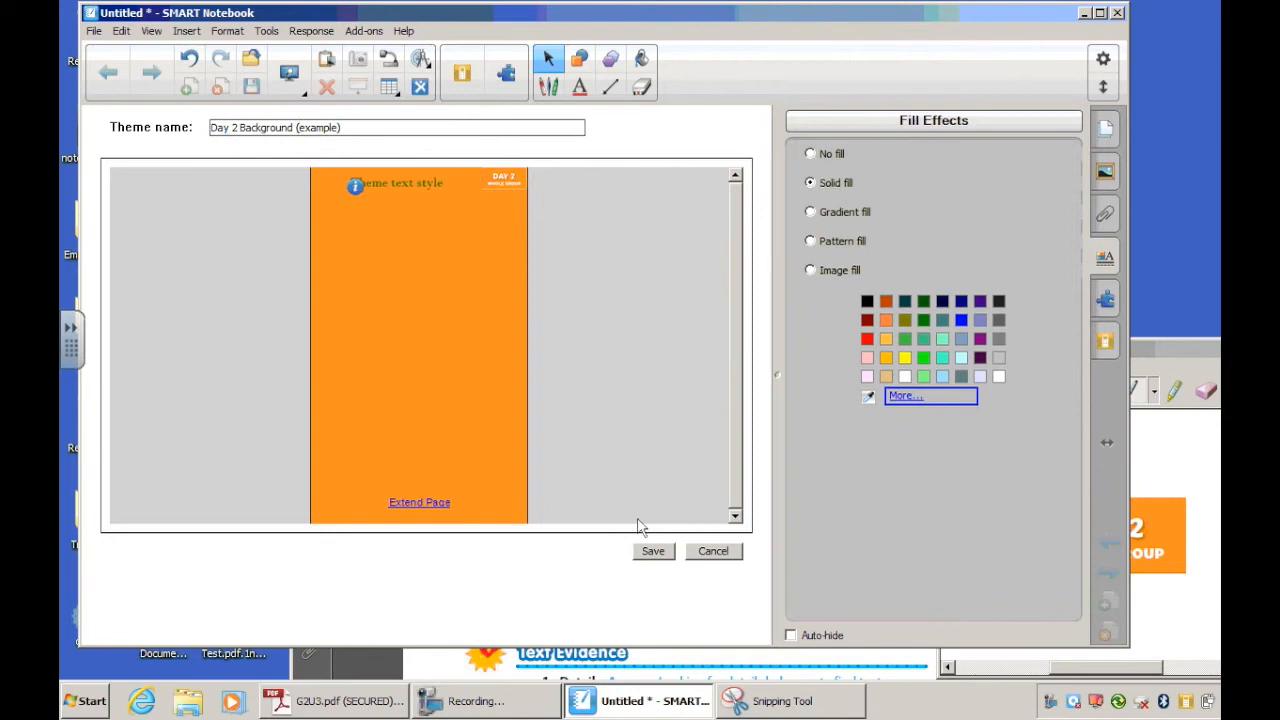
click(654, 551)
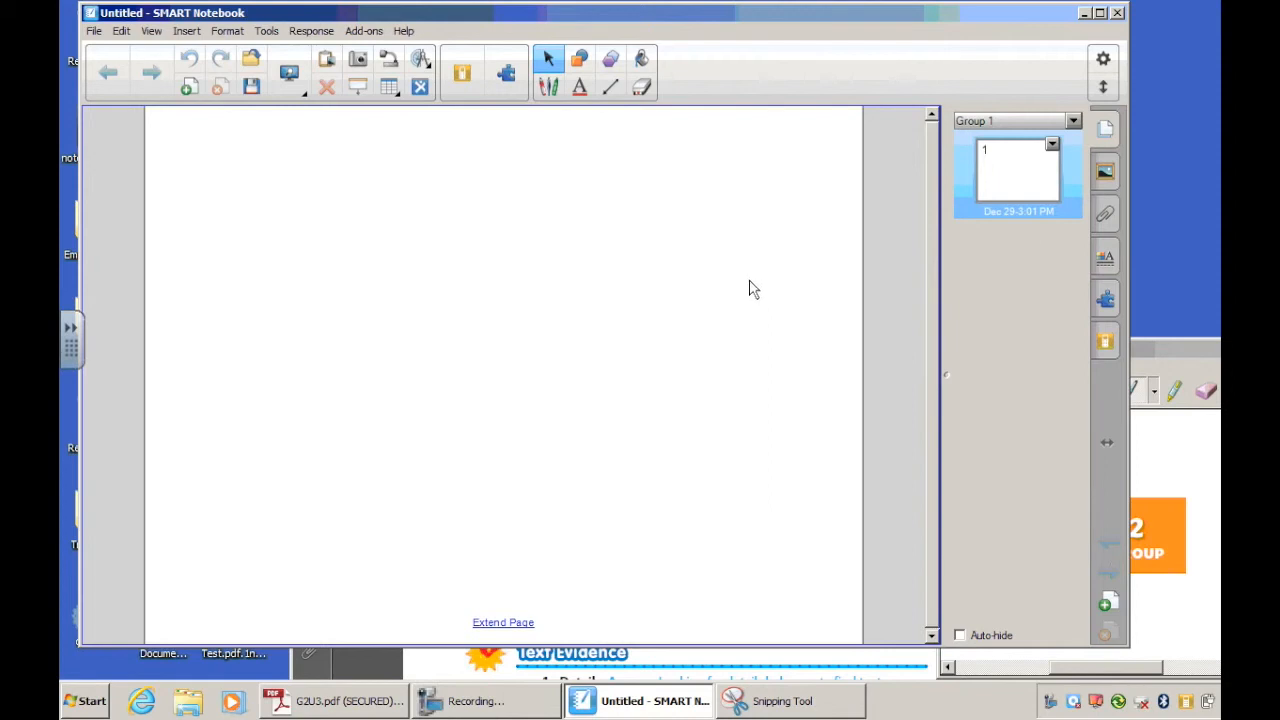
Insert the Day 2 Background theme from My Content's Backgrounds and Themes in the Gallery on all pages.
click(1104, 176)
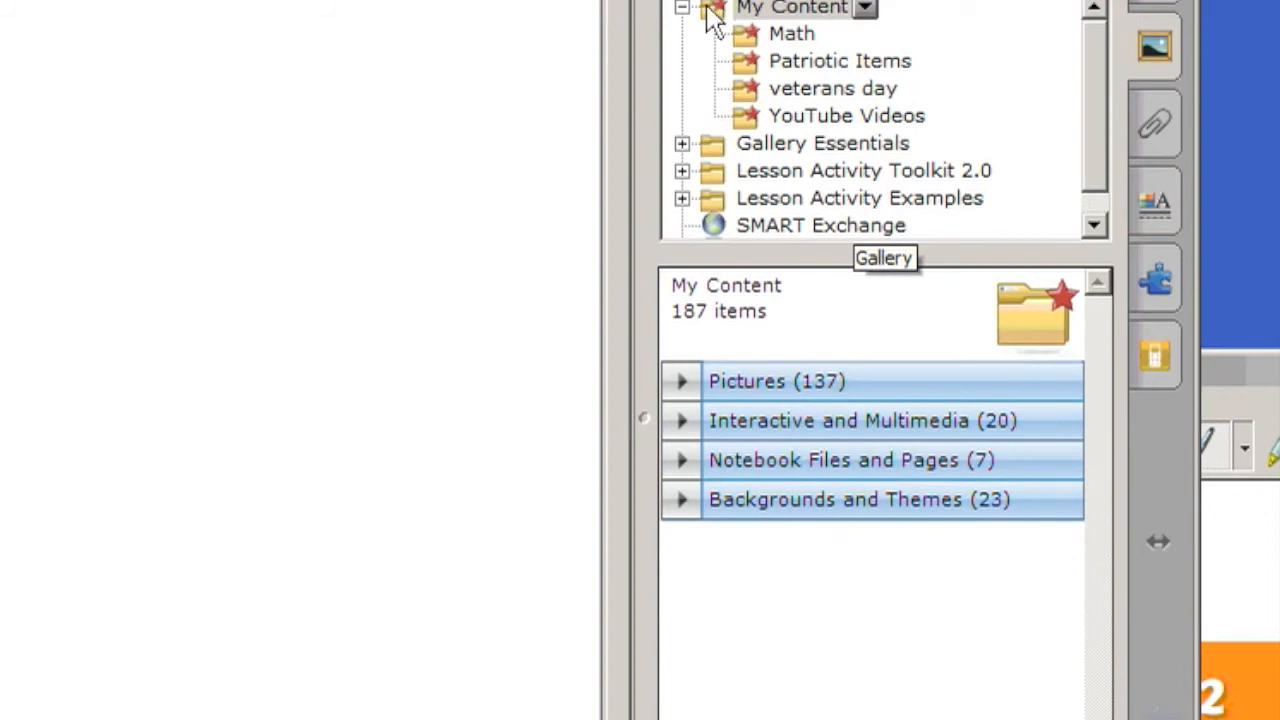
double_click(711, 18)
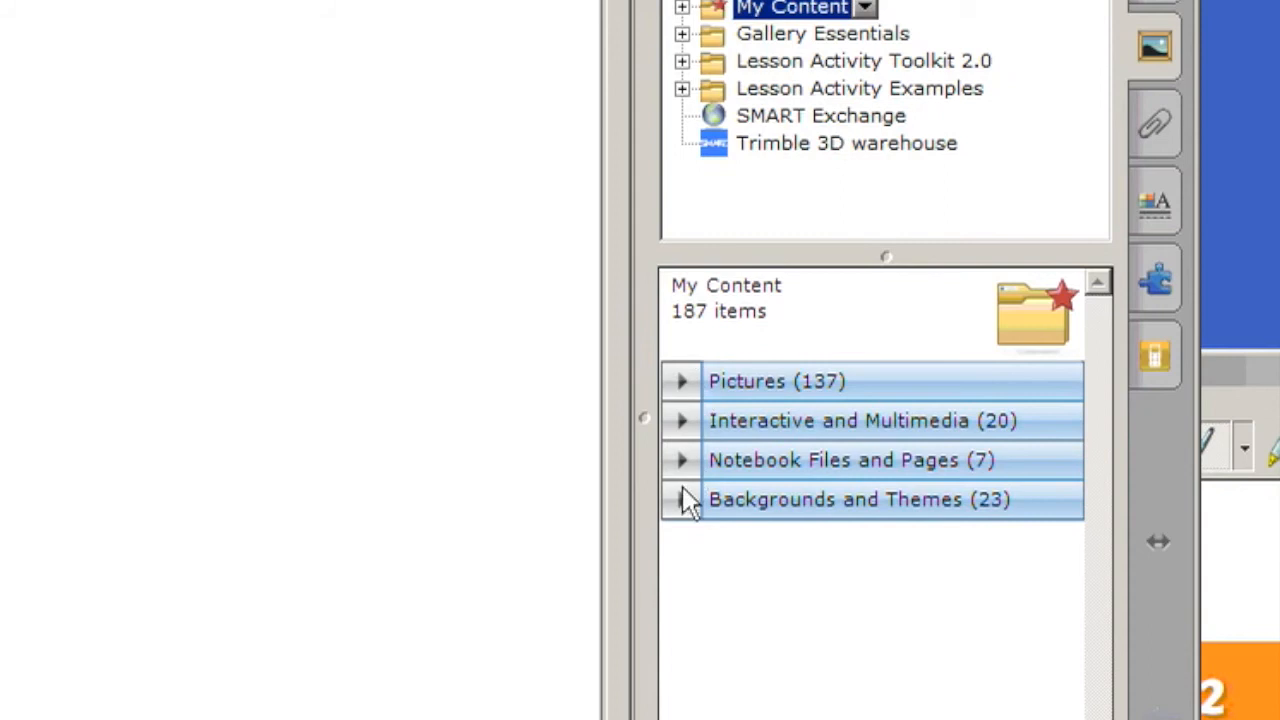
click(680, 502)
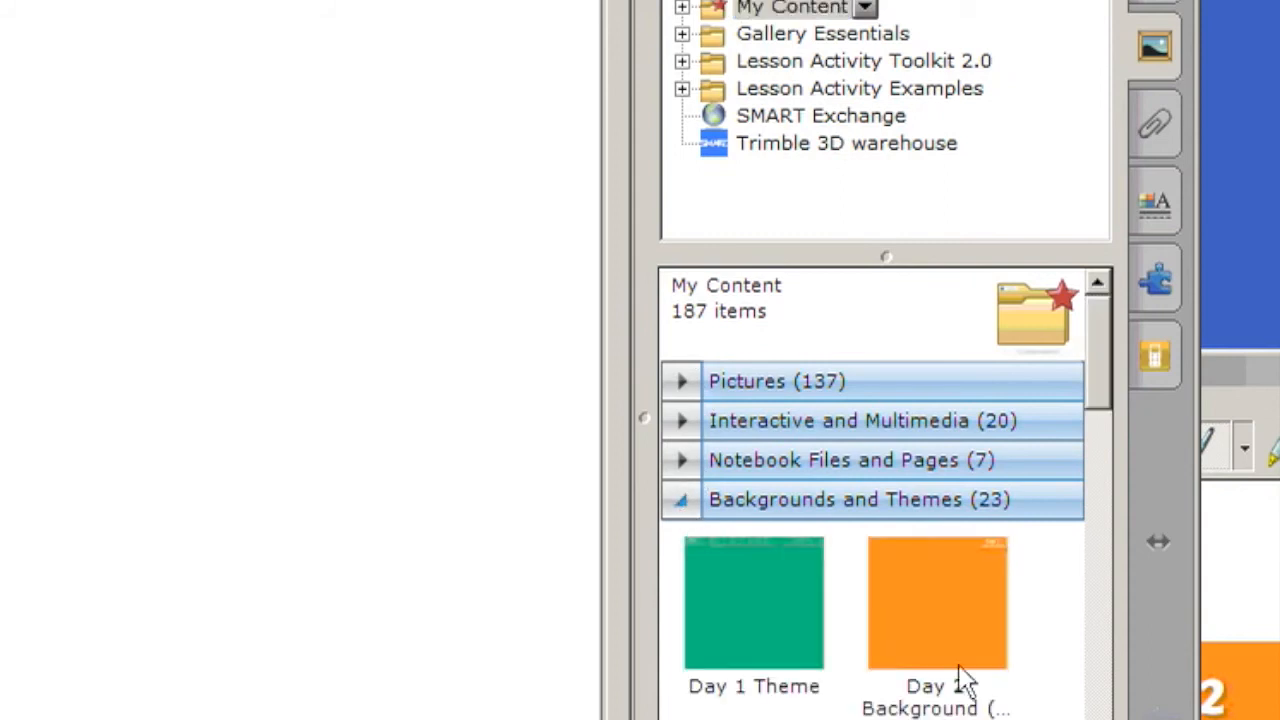
mouse_move(1110, 370)
mouse_down()
mouse_move(1109, 446)
mouse_move(1109, 373)
mouse_up()
click(941, 579)
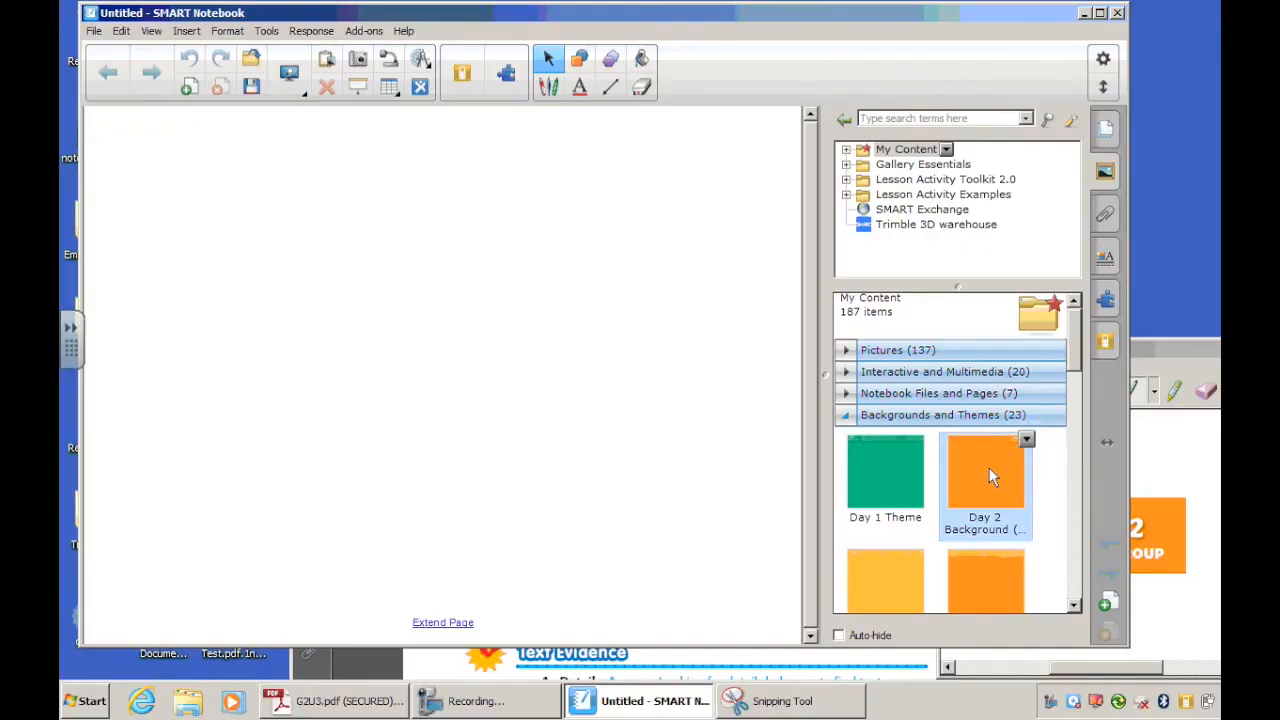
drag(989, 467, 432, 341)
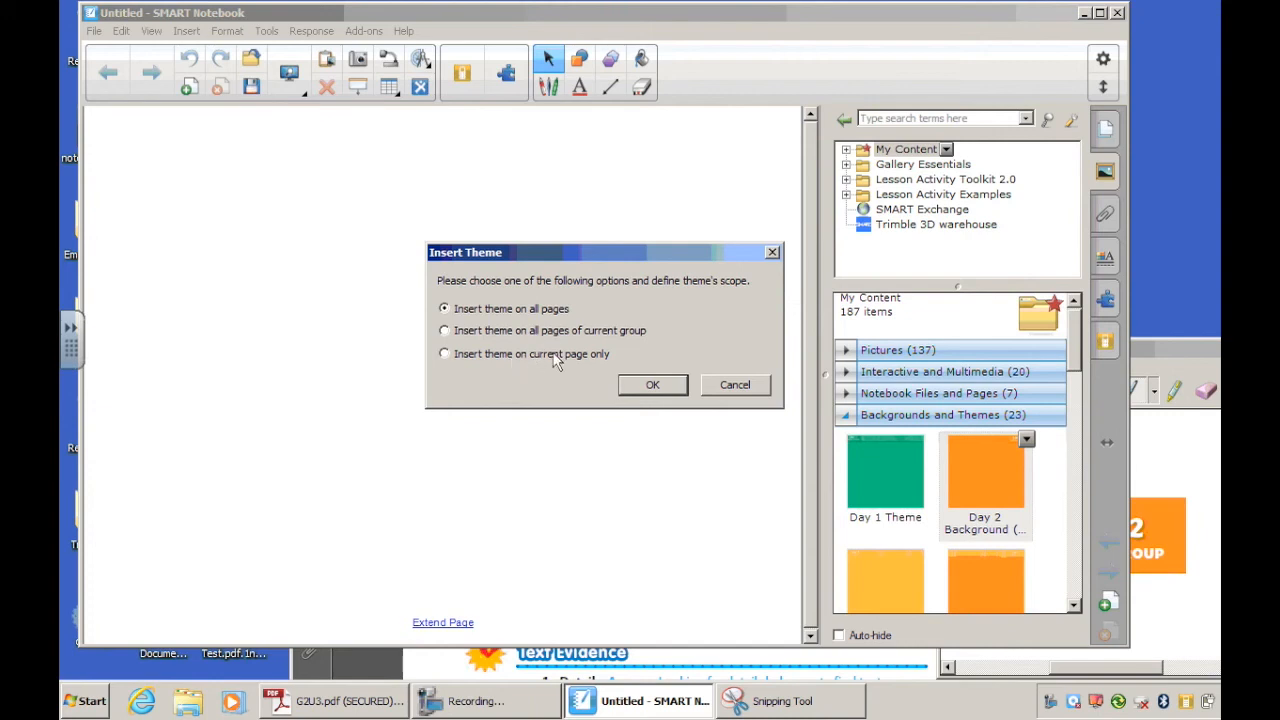
click(649, 385)
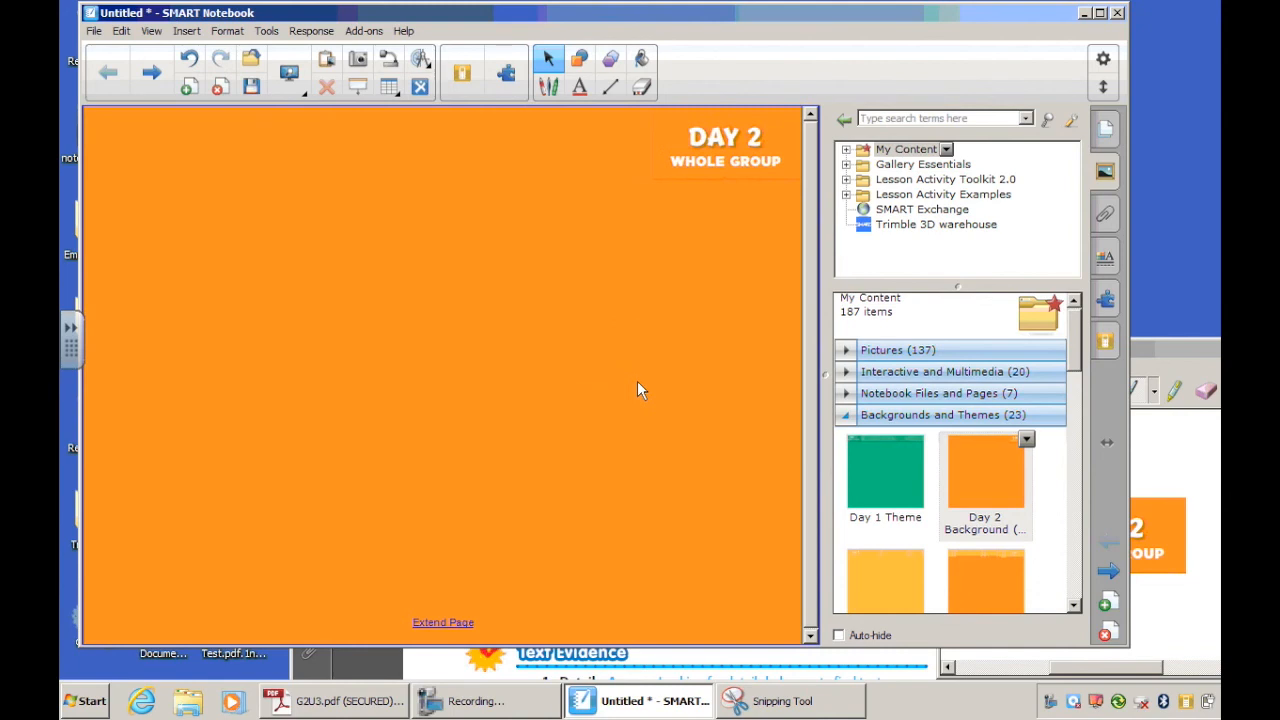
Show the page thumbnails and add new pages with the Day 2 theme until the file has six pages.
click(1105, 128)
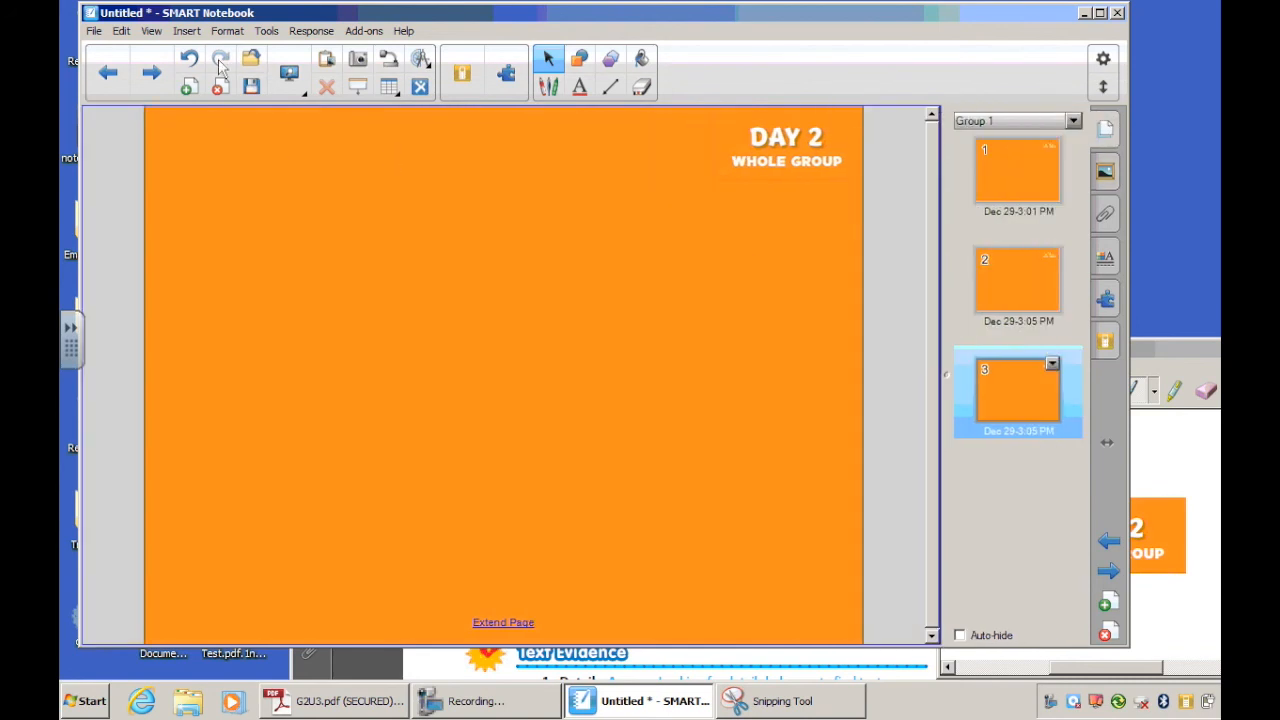
click(189, 88)
click(189, 88)
click(189, 88)
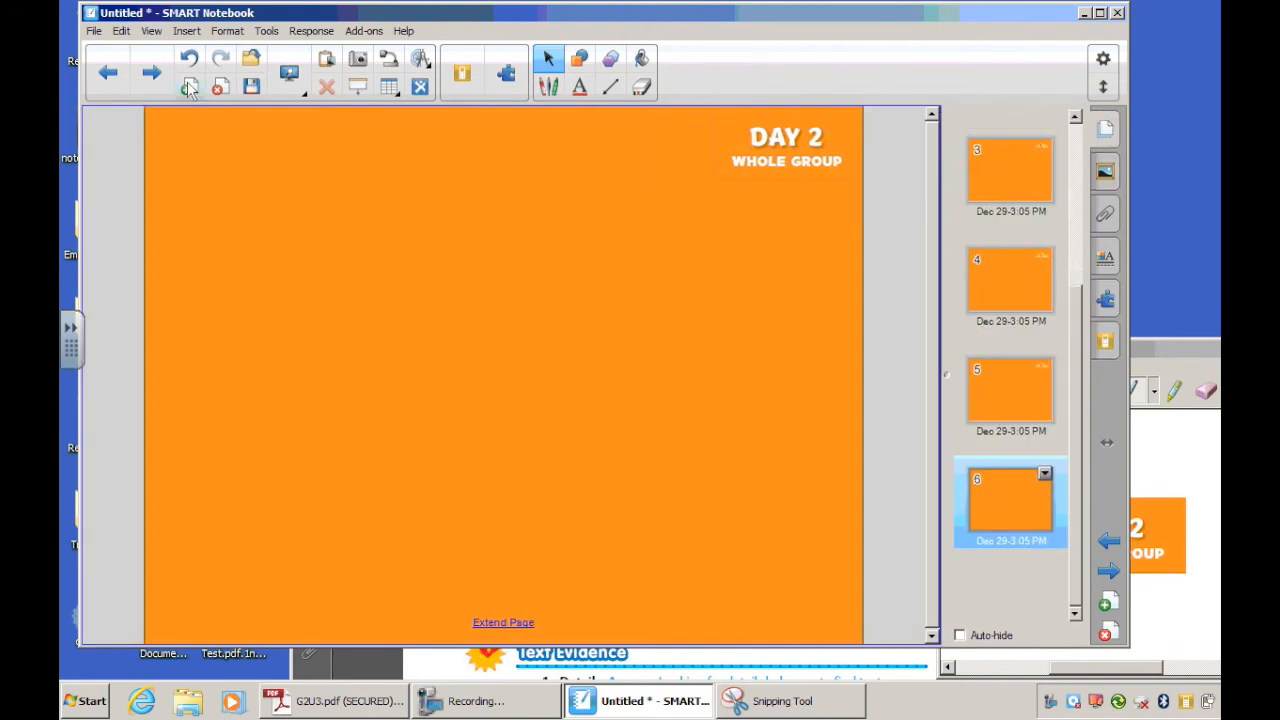